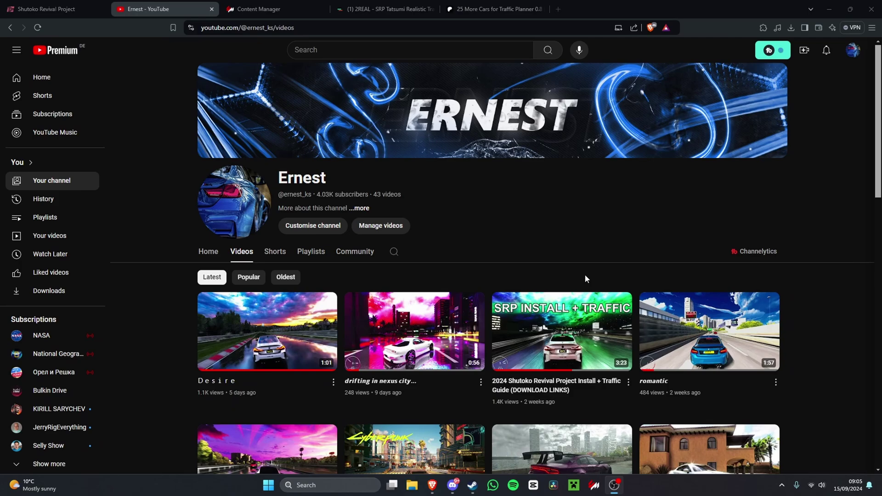
Switch to the acstuff.ru Content Manager page and highlight its Requirements section
scroll(528, 266, down, 5)
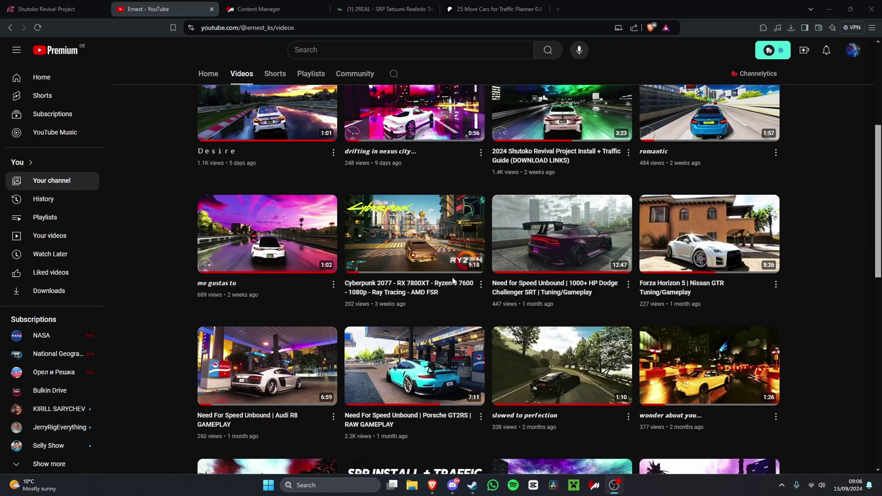
scroll(528, 266, down, 4)
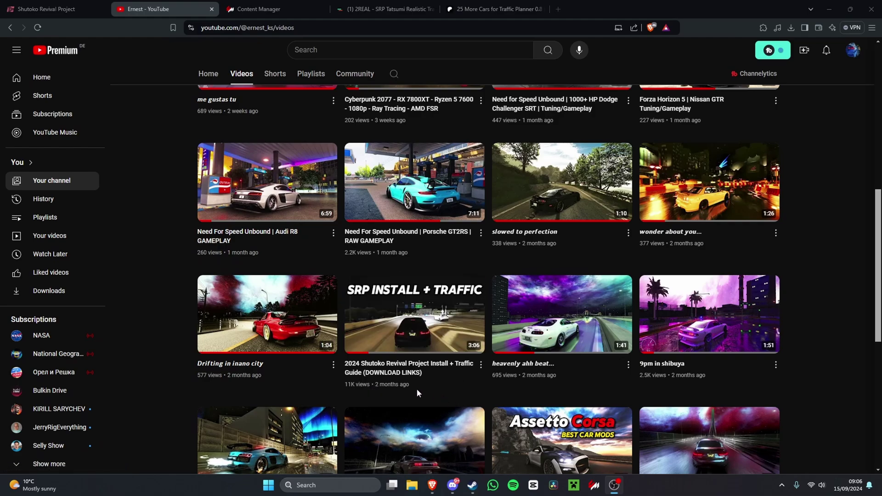
mouse_move(415, 314)
scroll(179, 279, up, 5)
scroll(179, 277, up, 4)
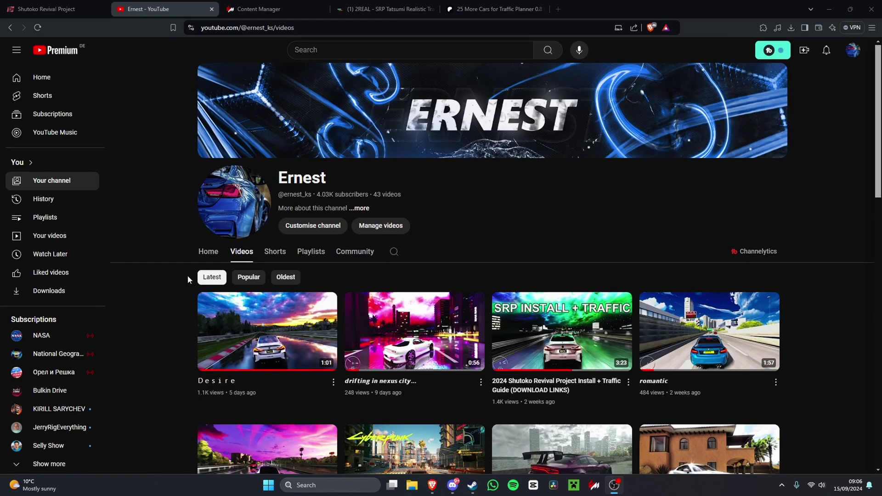
click(254, 10)
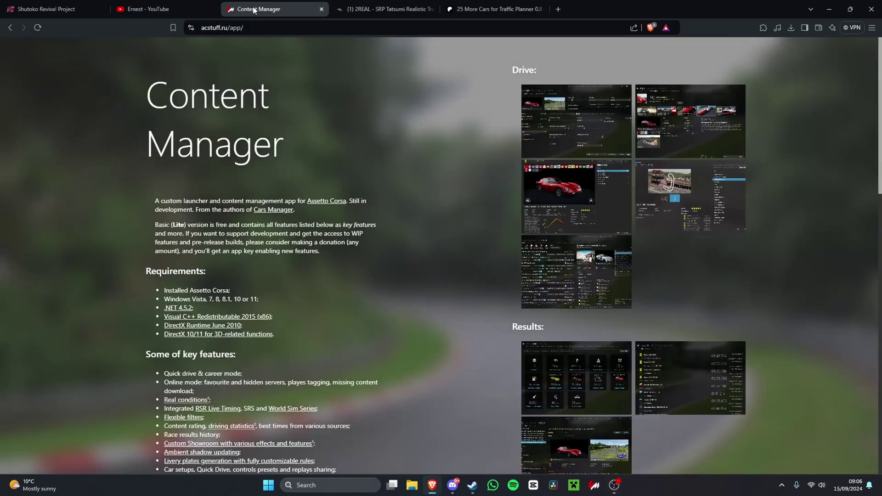
click(301, 29)
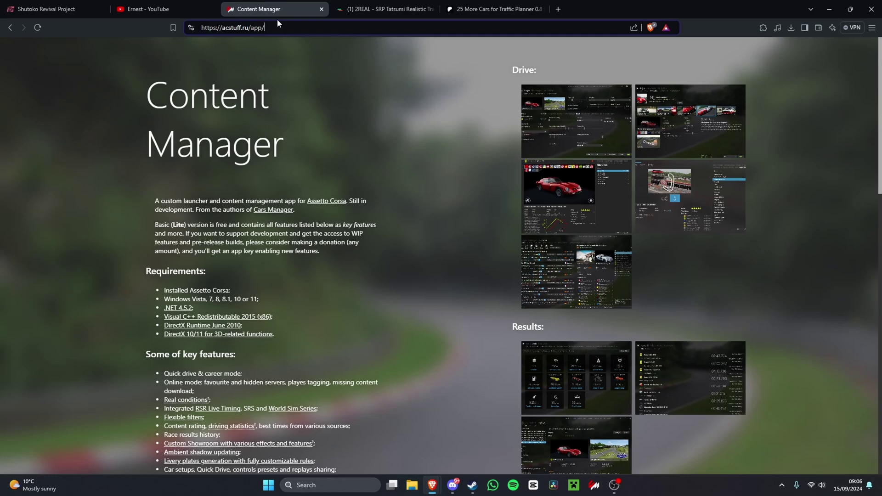
key(End)
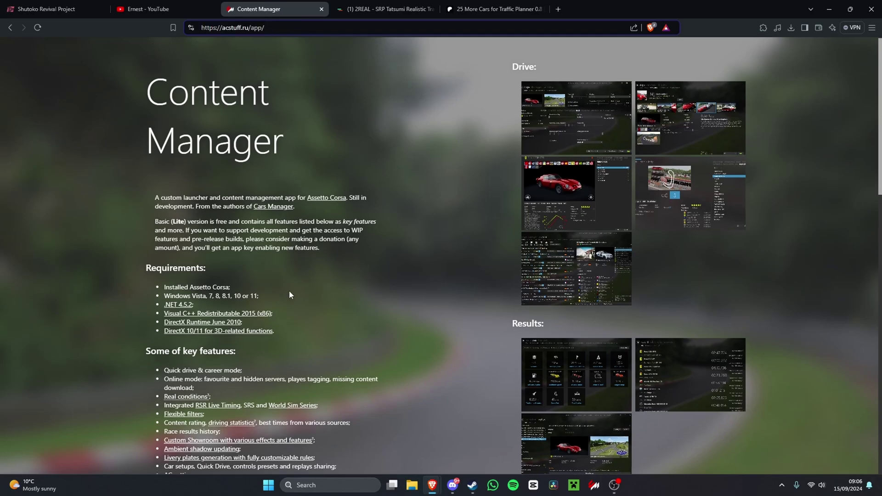
scroll(283, 276, down, 2)
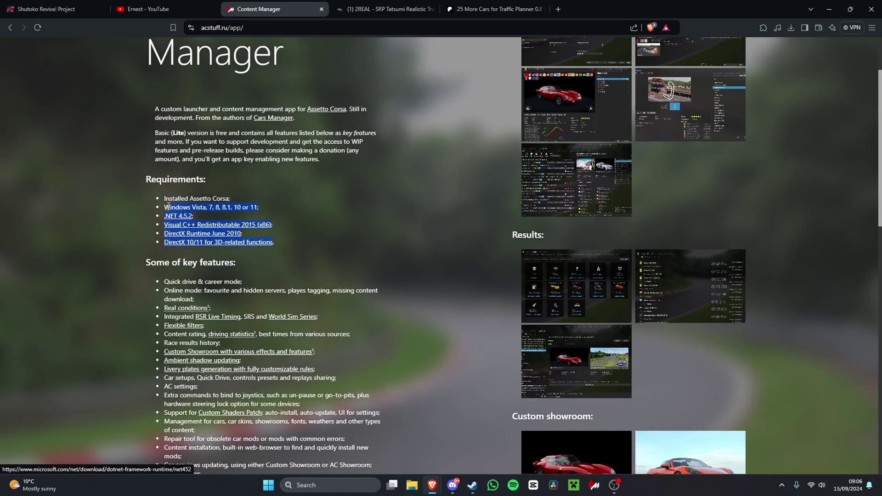
mouse_move(285, 244)
mouse_down()
mouse_move(140, 196)
mouse_move(232, 186)
mouse_up()
click(140, 186)
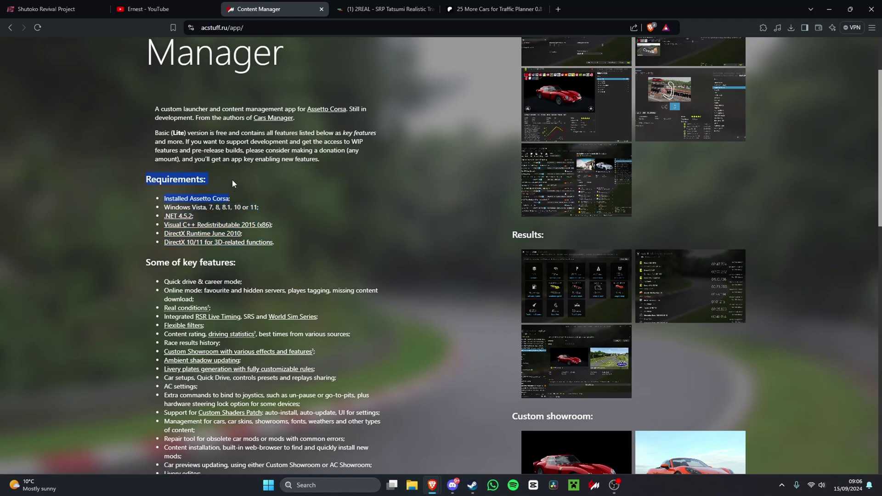
click(233, 179)
Download Content Manager's latest.zip directly into Downloads and check it in recent downloads
scroll(275, 241, down, 1)
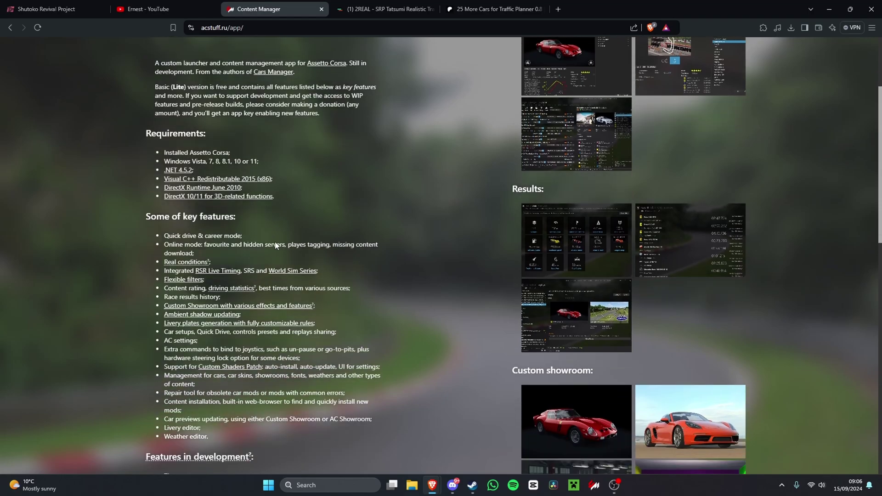
scroll(254, 326, down, 3)
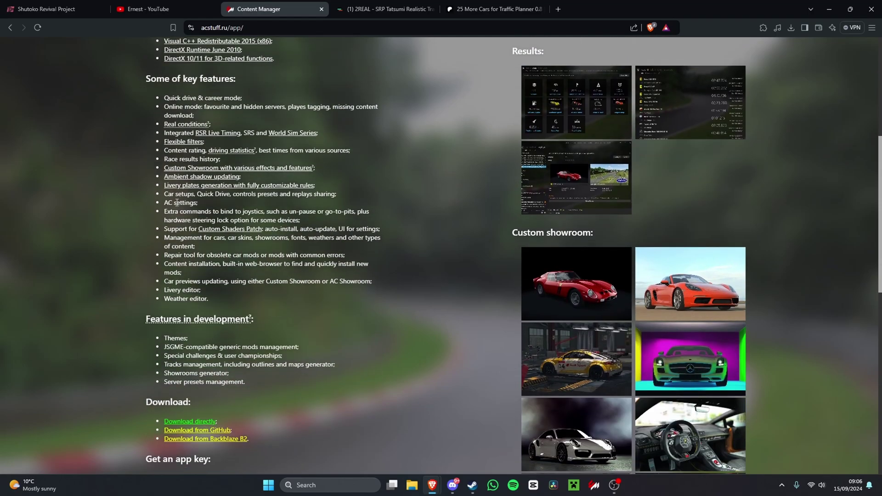
scroll(288, 233, down, 2)
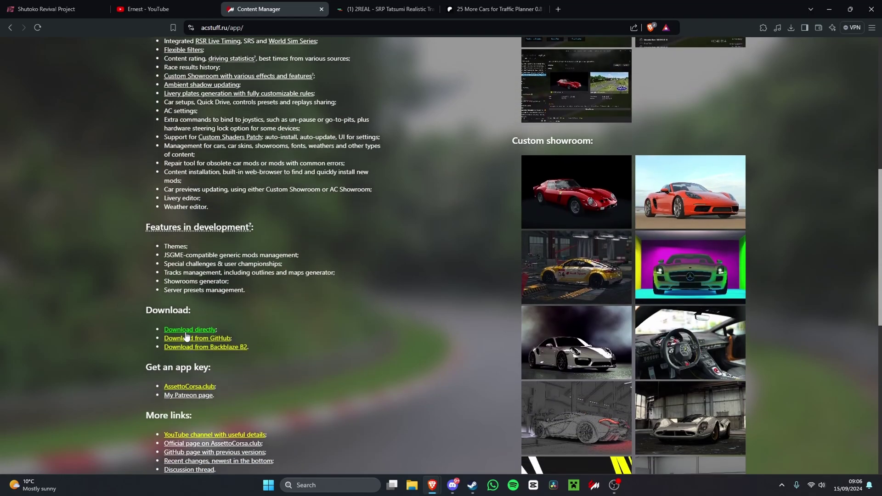
click(184, 329)
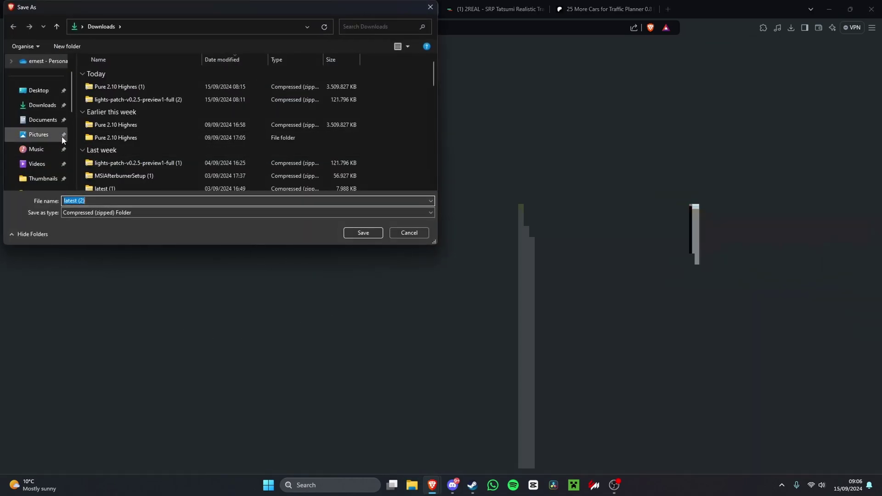
click(43, 106)
click(369, 238)
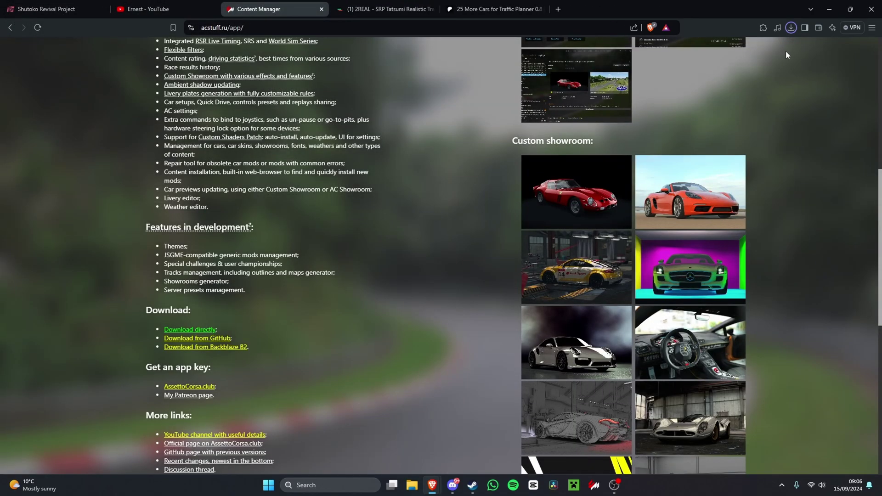
click(790, 31)
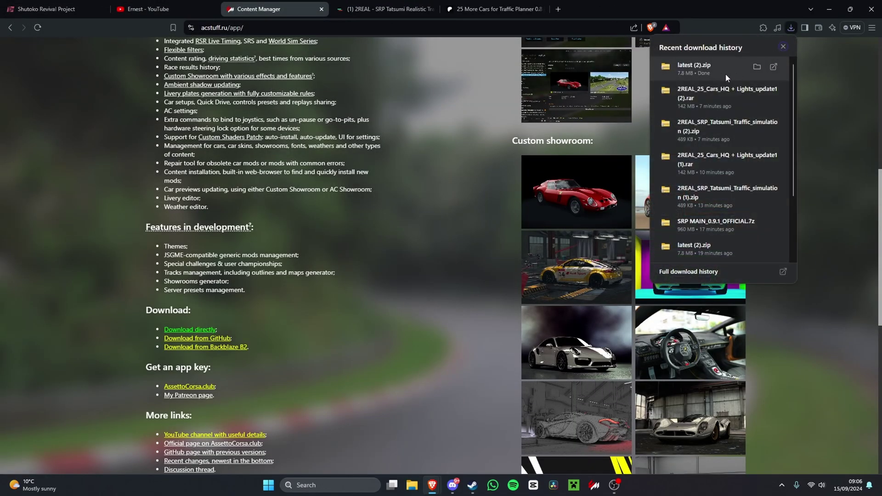
Extract the latest (2).zip archive into its Downloads folder
click(759, 65)
right_click(309, 174)
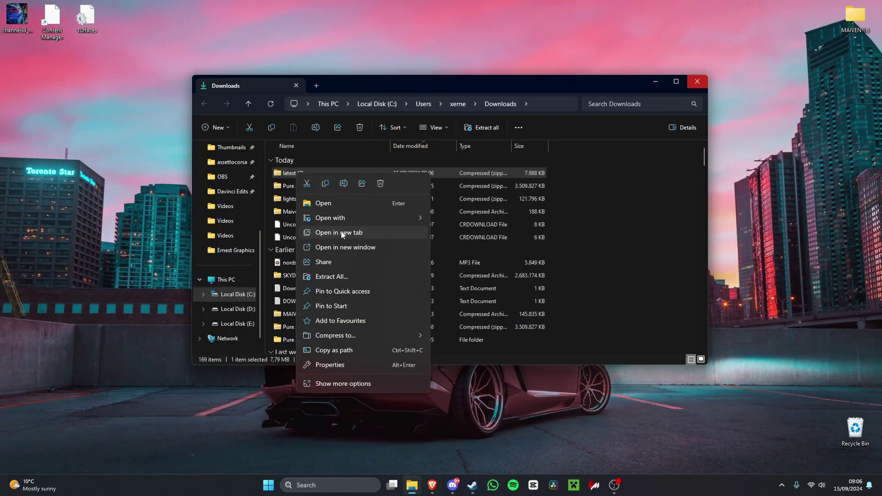
click(411, 278)
click(528, 326)
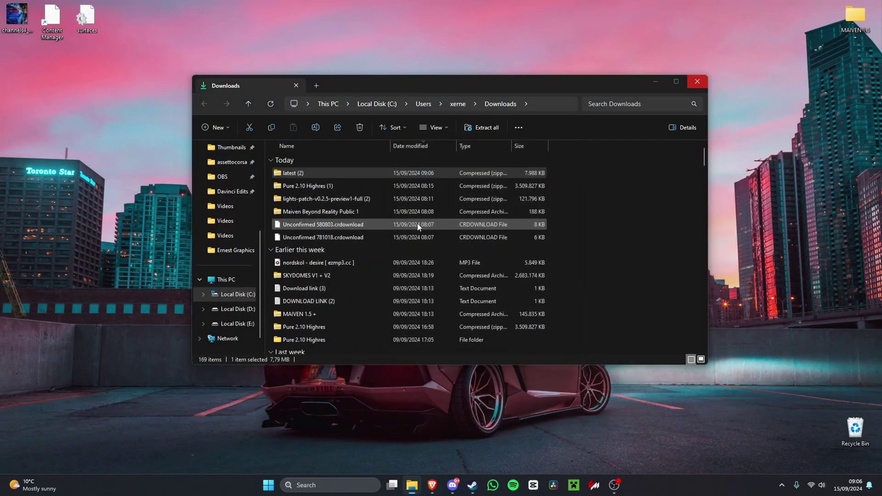
Launch Content Manager from the extracted latest (2) folder, then return to the browser
drag(429, 101, 407, 95)
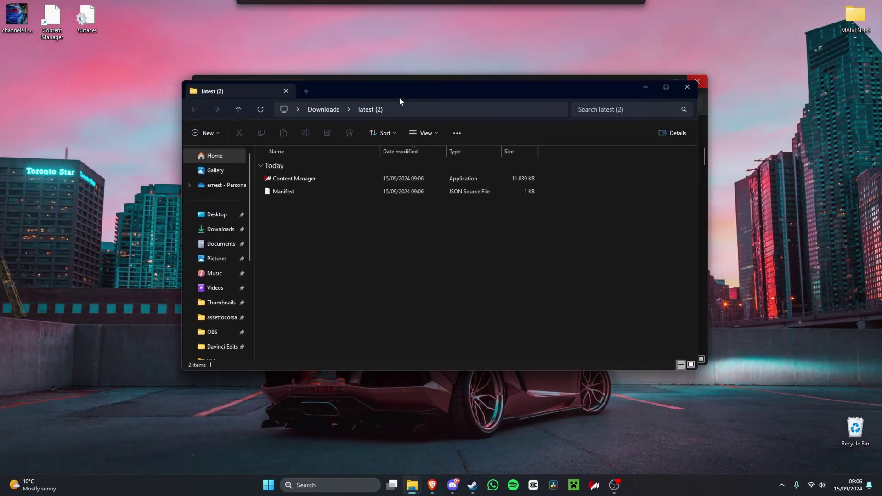
double_click(282, 180)
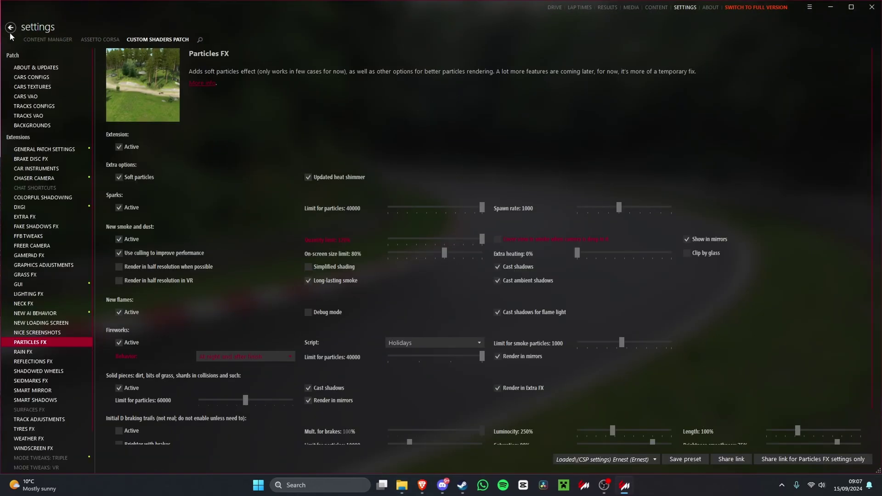
click(10, 27)
mouse_move(423, 485)
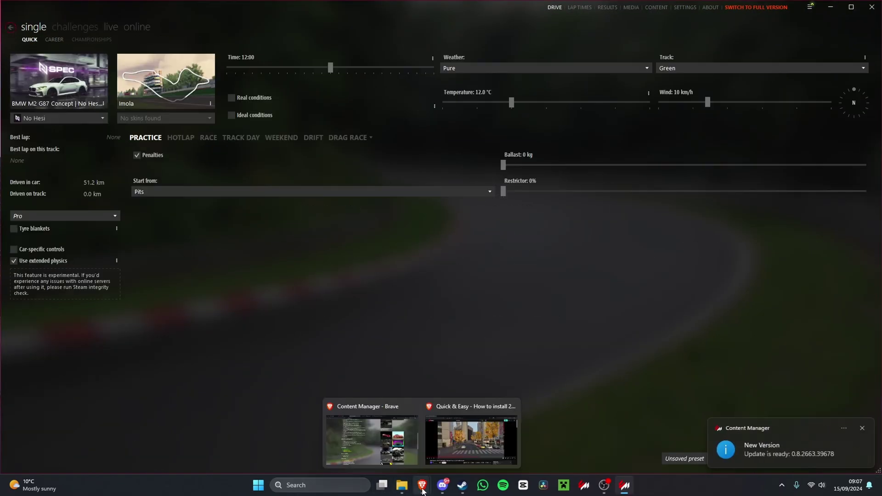
click(379, 448)
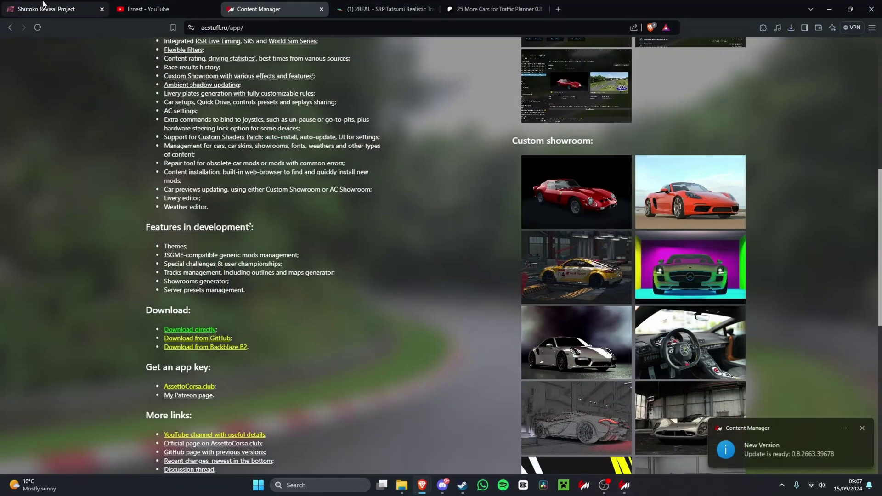
Download the SRP Old Stable Release 0.9.1 archive SRP MAIN_0.9.1_OFFICIAL into Downloads
click(64, 8)
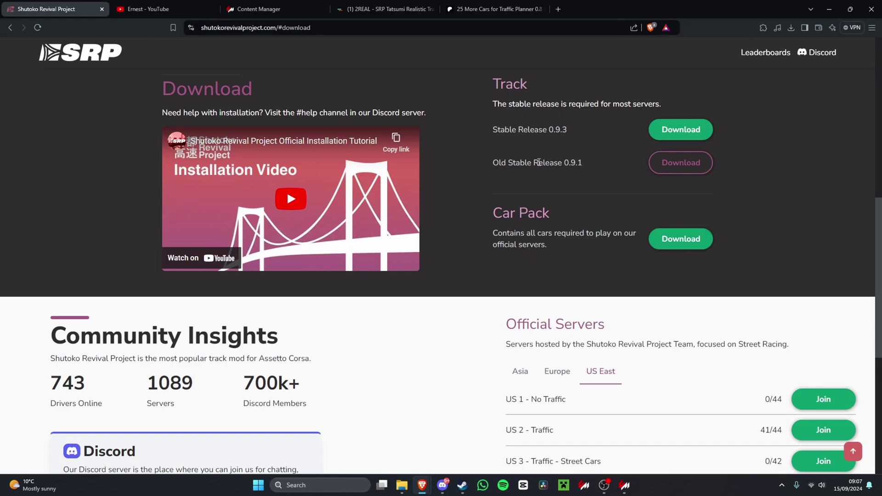
mouse_move(491, 78)
mouse_down()
mouse_move(594, 161)
mouse_move(504, 165)
mouse_up()
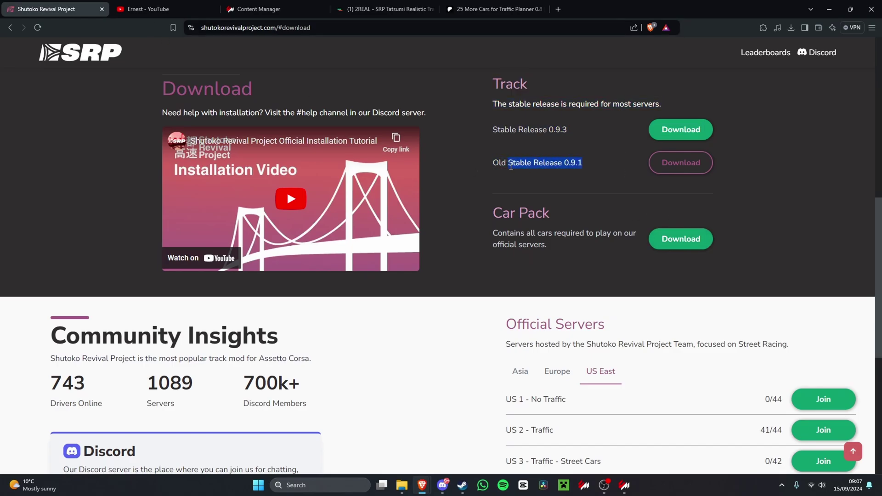
click(684, 166)
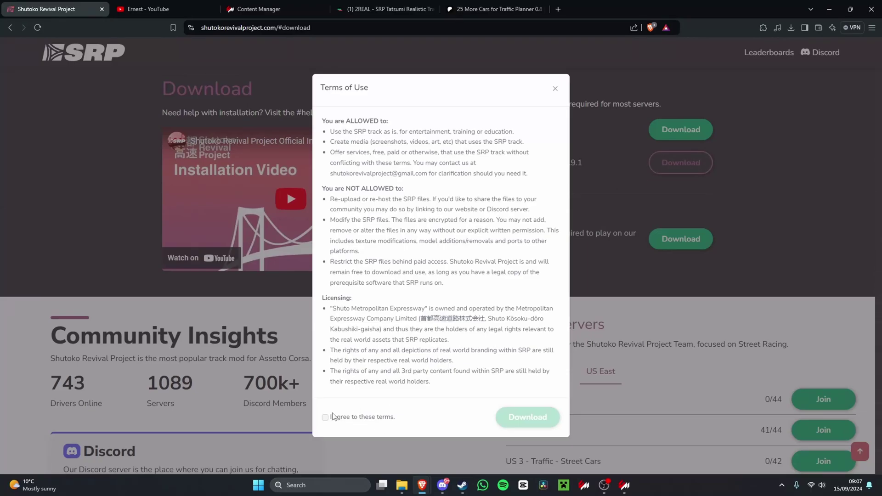
click(325, 417)
click(527, 417)
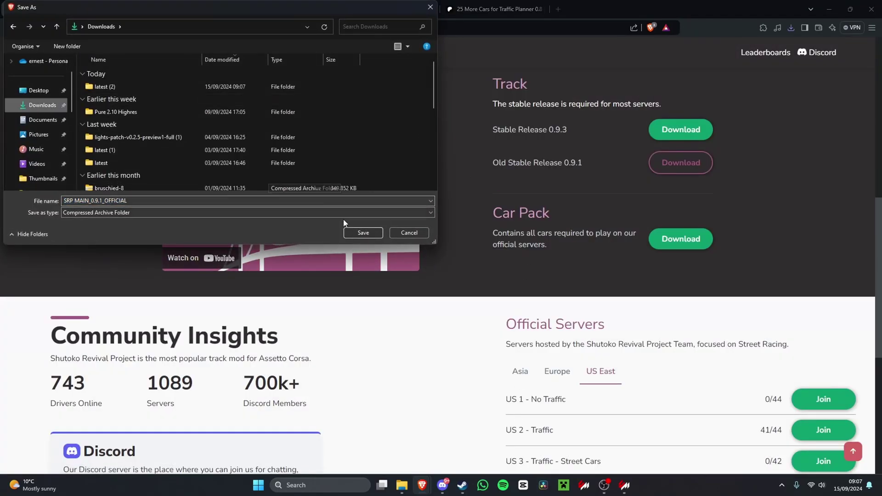
click(350, 234)
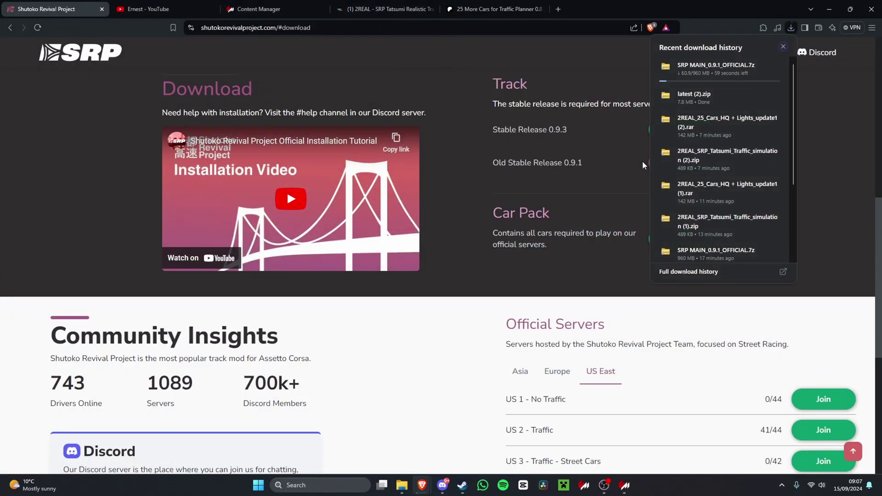
click(757, 67)
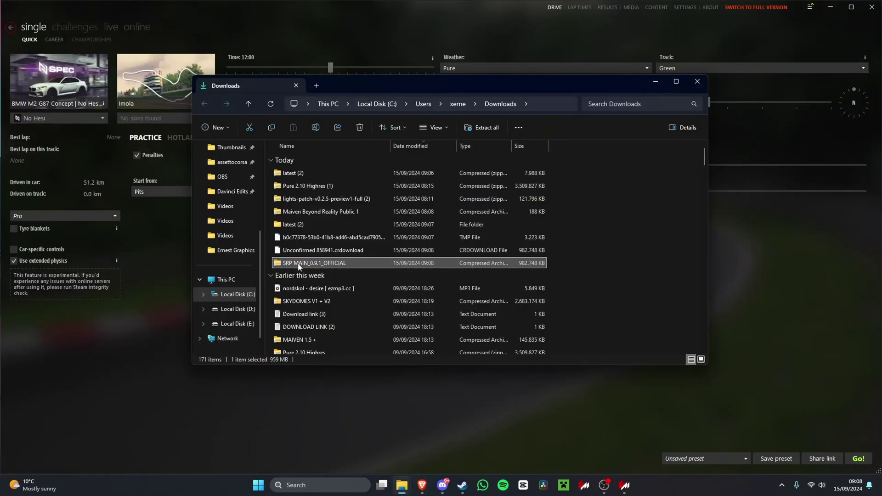
Extract the SRP MAIN_0.9.1_OFFICIAL archive into the Downloads folder
right_click(298, 266)
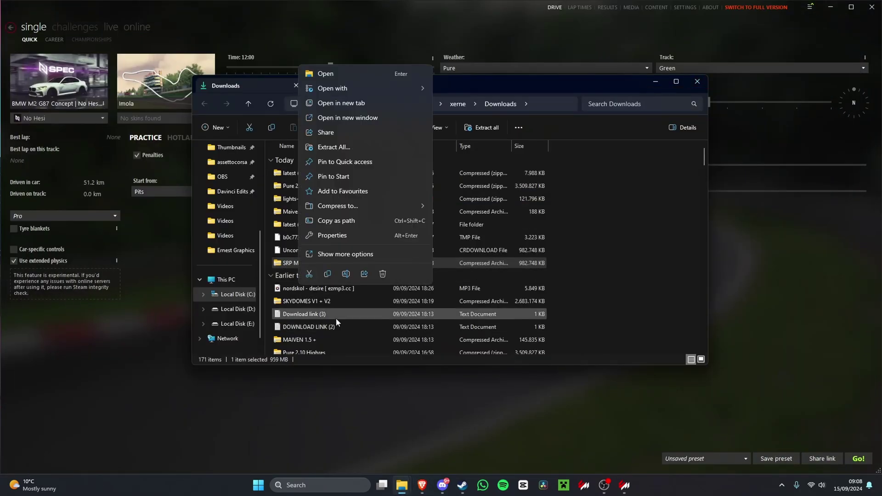
click(329, 147)
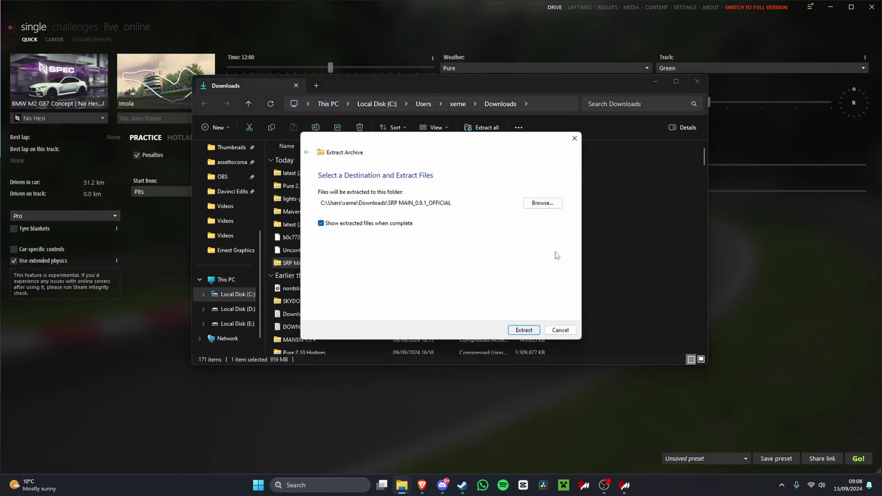
click(520, 329)
click(384, 274)
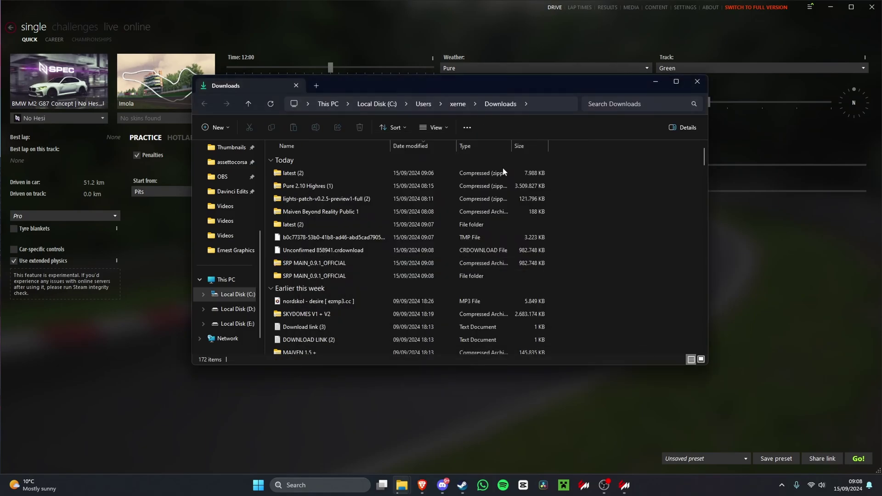
drag(435, 87, 431, 118)
scroll(225, 338, up, 2)
scroll(221, 299, up, 2)
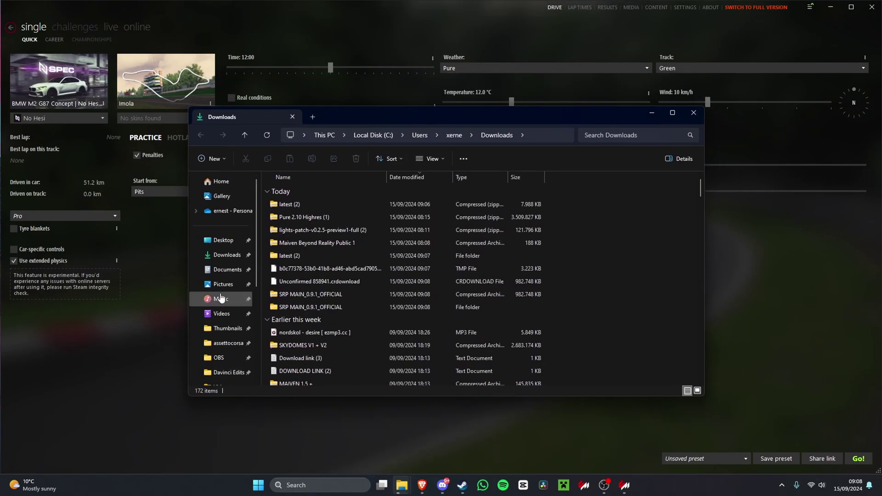
Open the pinned assettocorsa folder and check its D: drive install path
click(229, 352)
drag(372, 118, 304, 118)
click(484, 136)
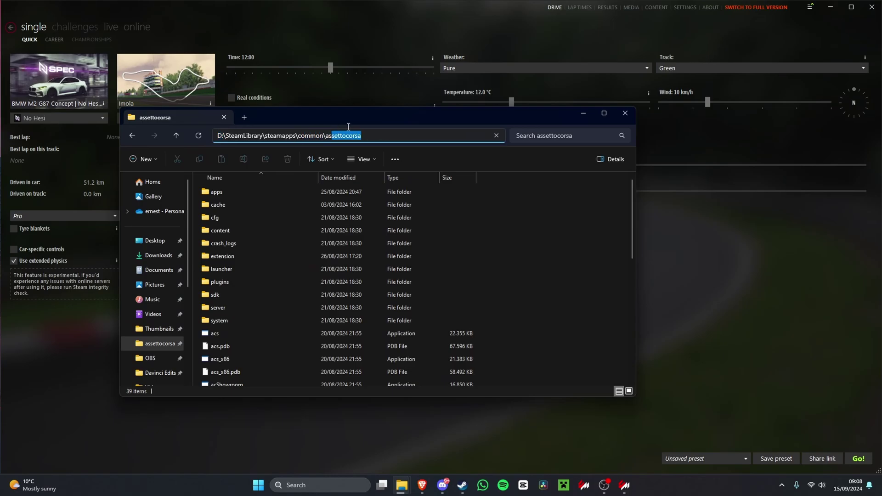
drag(410, 114, 382, 70)
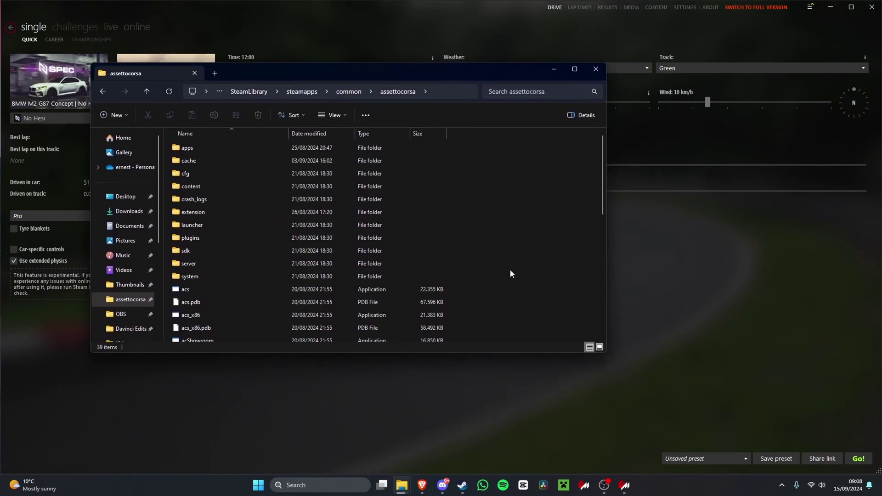
mouse_move(461, 485)
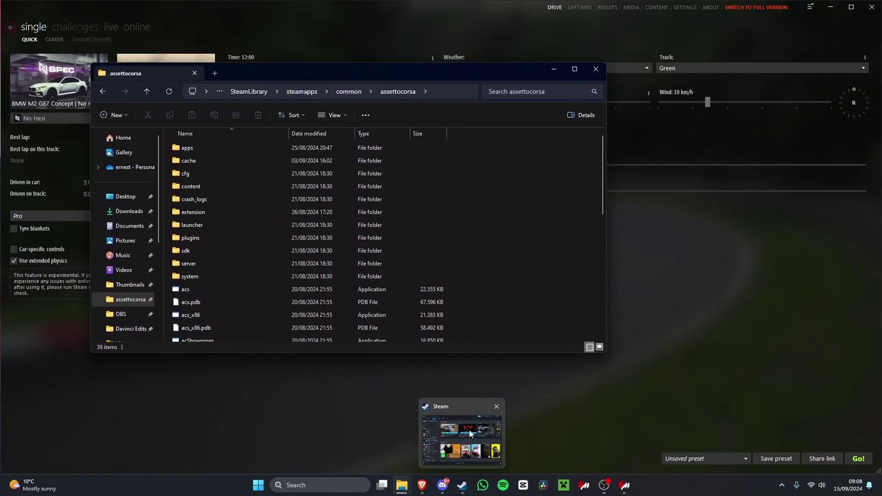
click(463, 439)
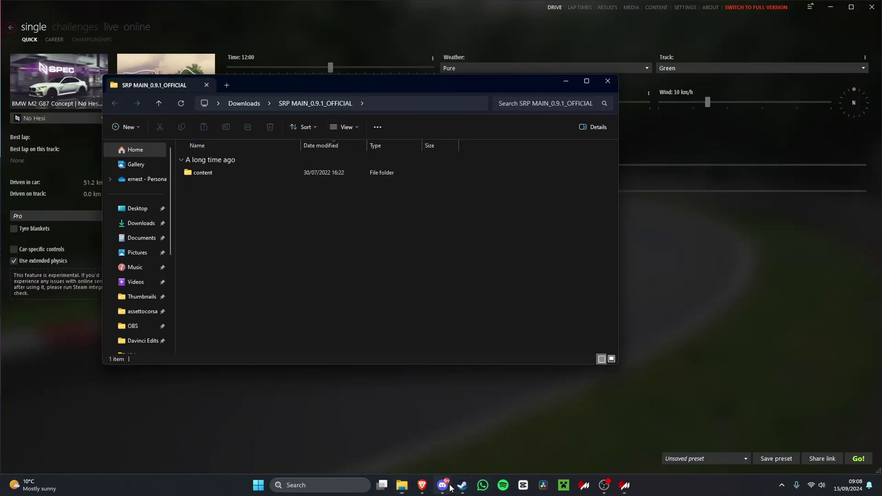
Browse to Assetto Corsa's local install folder from its Steam Installed Files properties
mouse_move(461, 485)
click(424, 418)
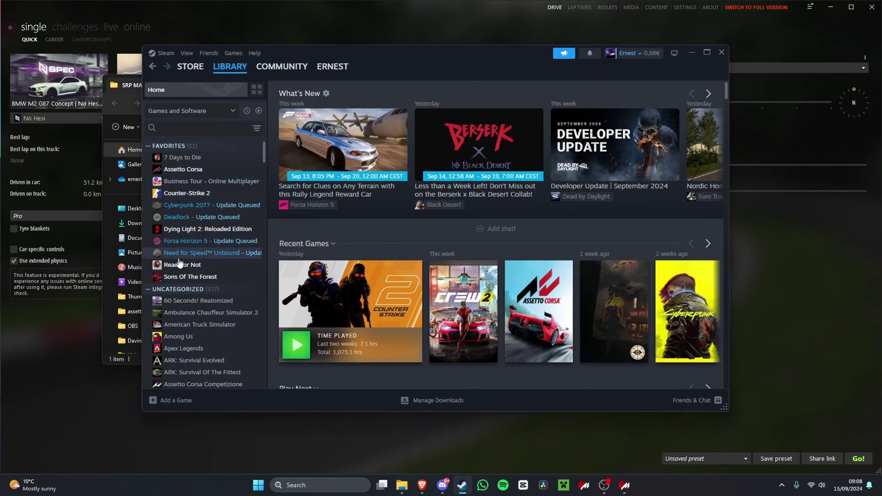
click(197, 170)
right_click(199, 175)
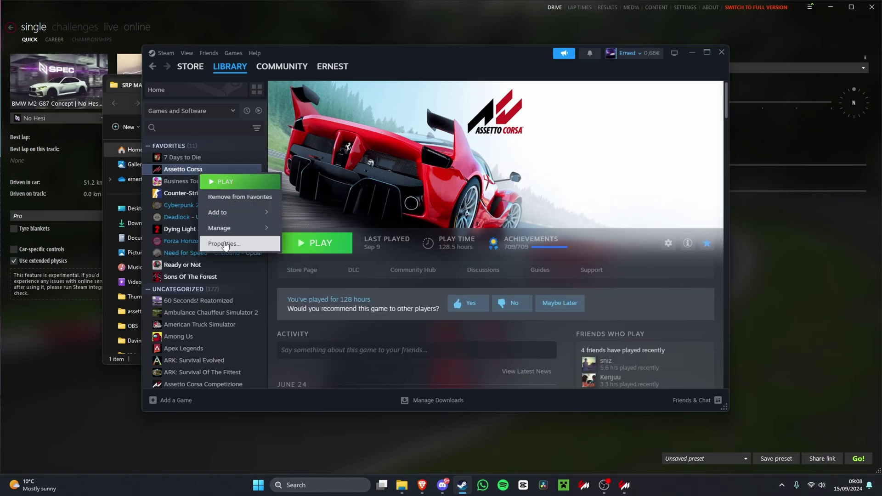
click(225, 244)
click(287, 169)
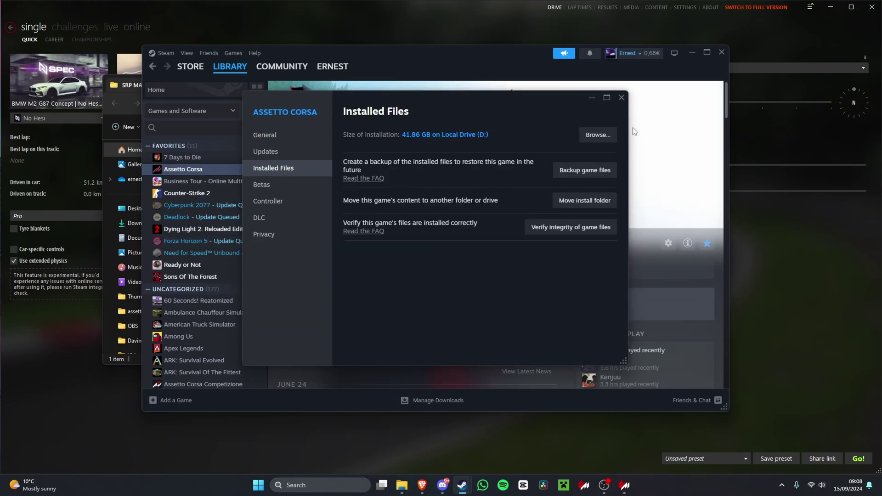
click(592, 143)
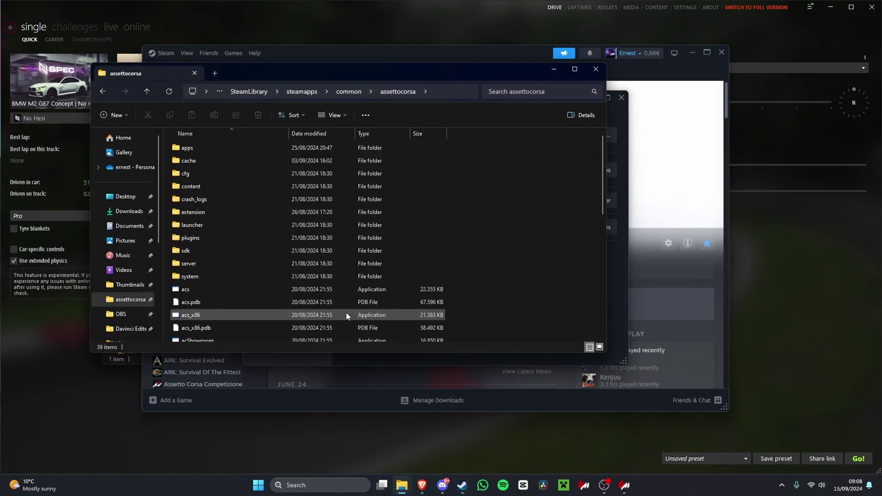
Close Steam and open the game's content\tracks folder beside the SRP window
drag(330, 62, 343, 117)
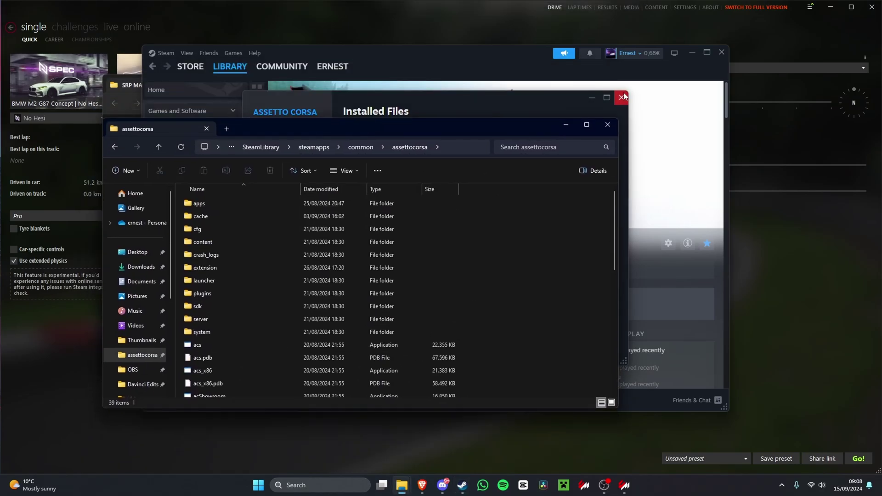
click(722, 52)
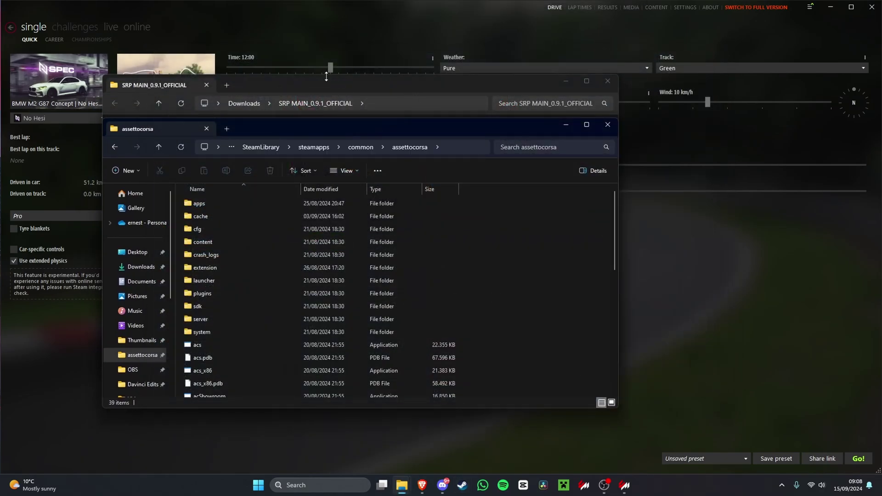
mouse_move(283, 131)
mouse_down()
mouse_move(228, 64)
mouse_move(262, 107)
mouse_up()
double_click(177, 217)
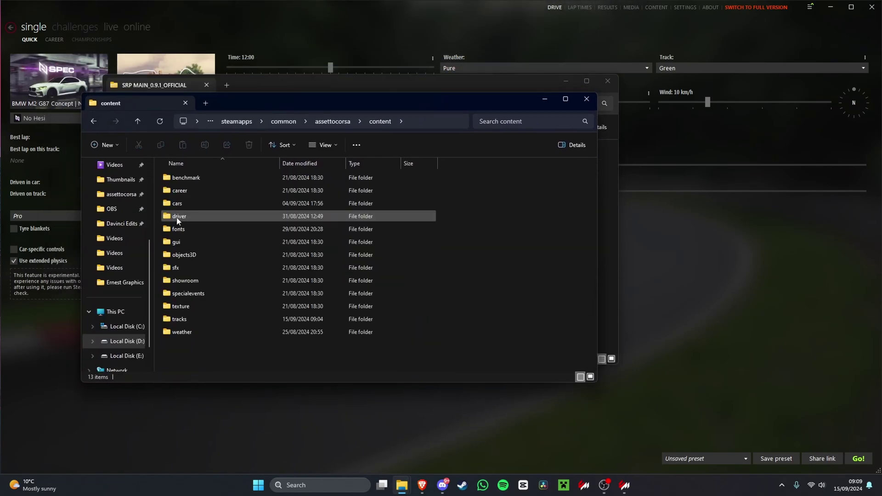
double_click(178, 319)
mouse_move(305, 129)
mouse_down()
mouse_move(285, 152)
mouse_move(239, 128)
mouse_up()
mouse_move(335, 87)
mouse_down()
mouse_move(633, 60)
mouse_move(646, 97)
mouse_up()
drag(343, 127, 312, 109)
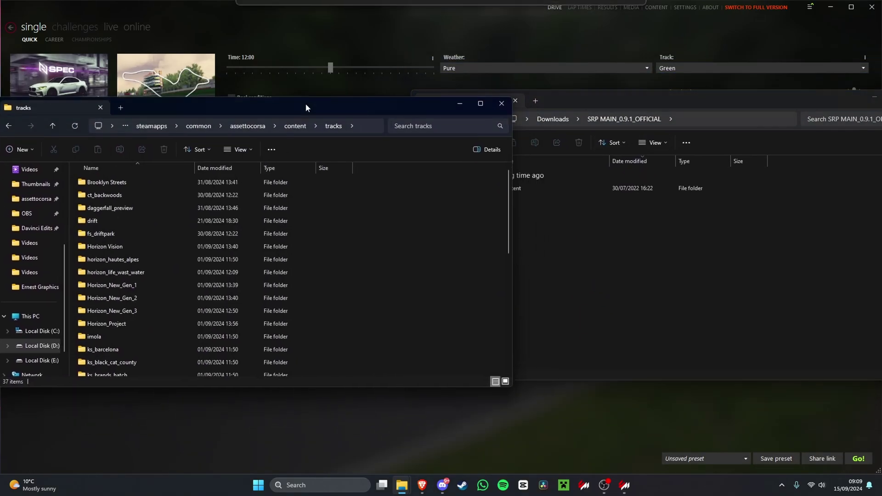
Copy shuto_revival_project_beta from the SRP archive into the game's tracks folder and open it
click(664, 100)
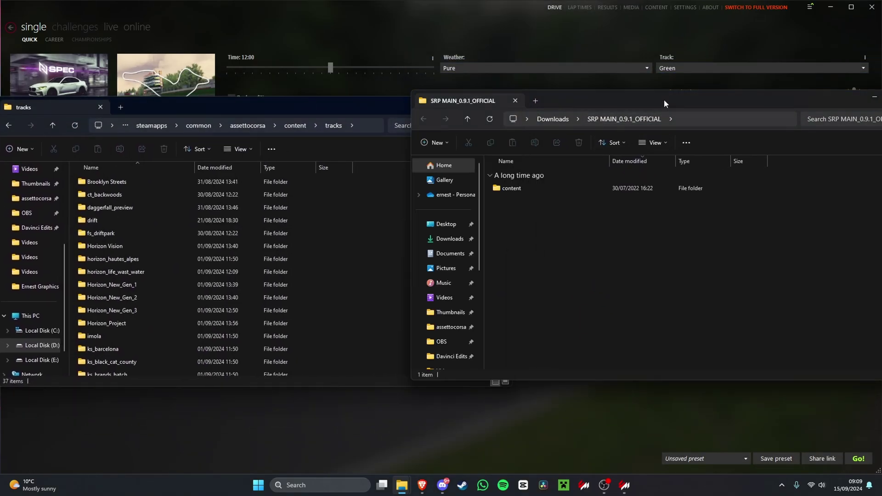
double_click(505, 189)
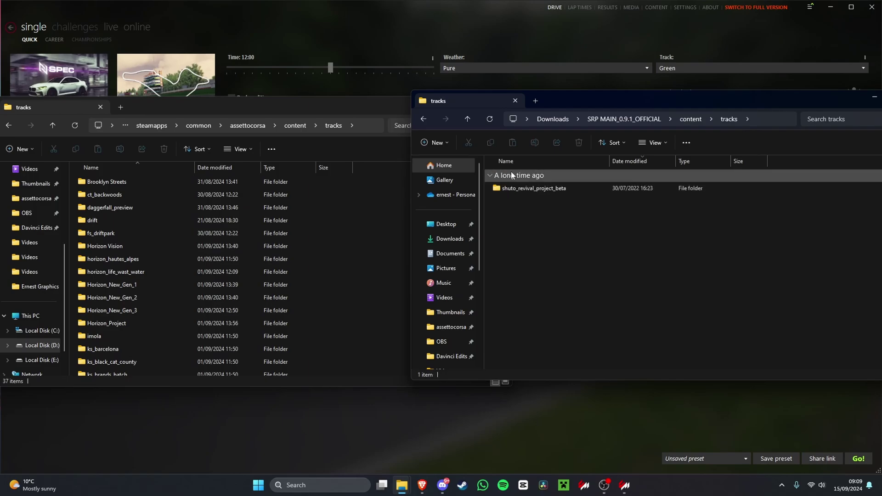
drag(584, 102, 693, 113)
drag(613, 200, 398, 279)
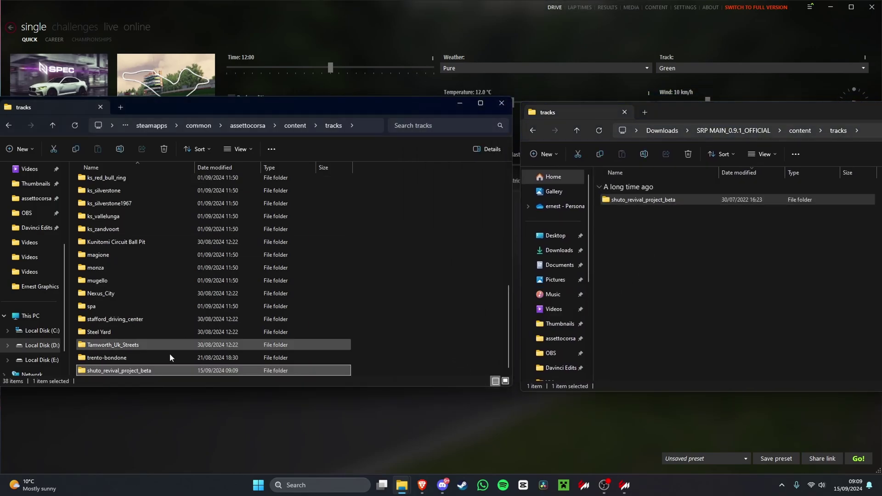
double_click(110, 371)
mouse_move(421, 485)
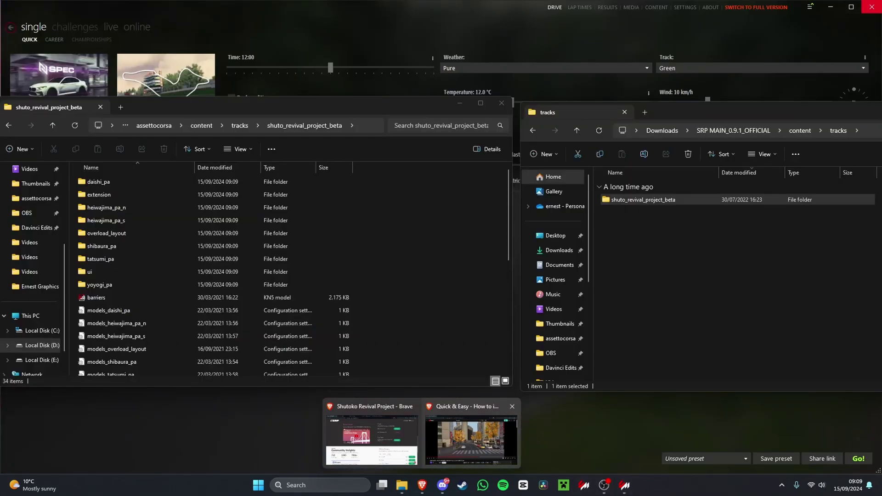
click(872, 7)
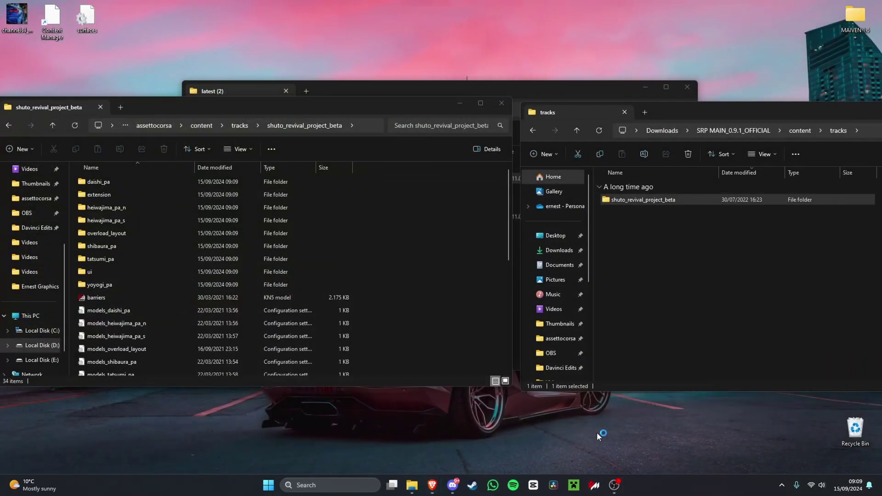
Pick Shutoko Revival Project 0.9.1 as the quick-race track using the 'shuto' filter
click(592, 486)
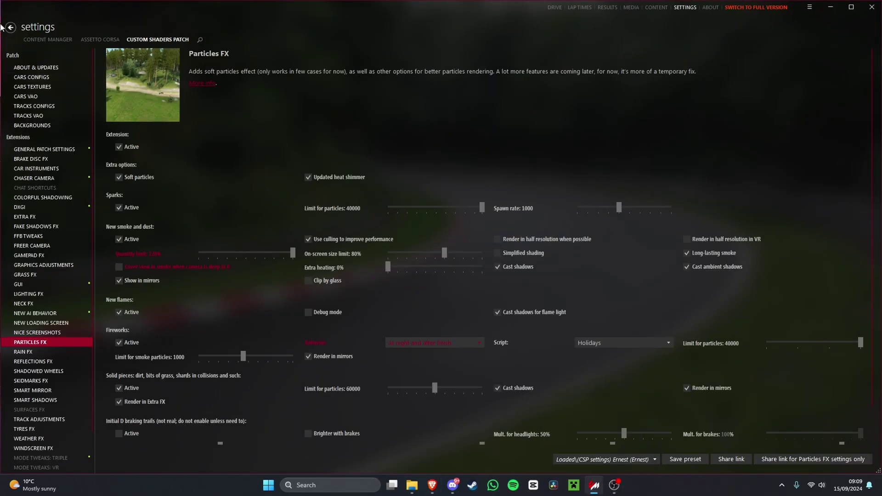
click(9, 29)
click(158, 80)
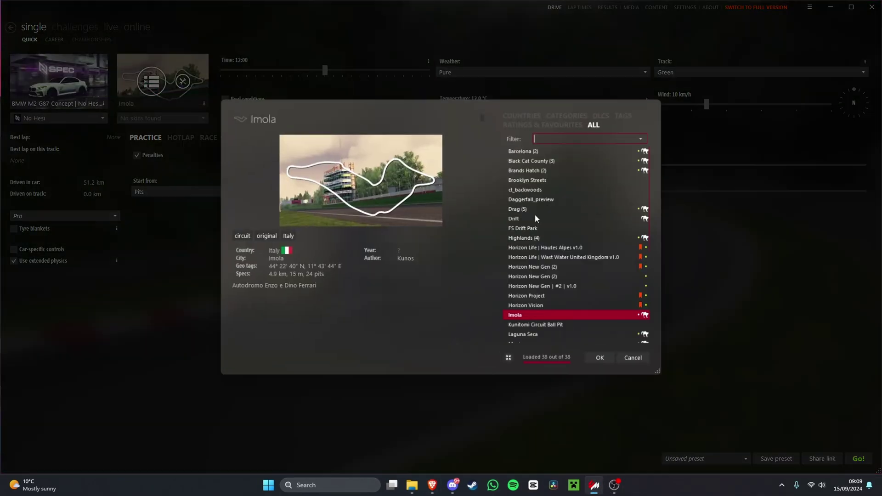
text(shuto)
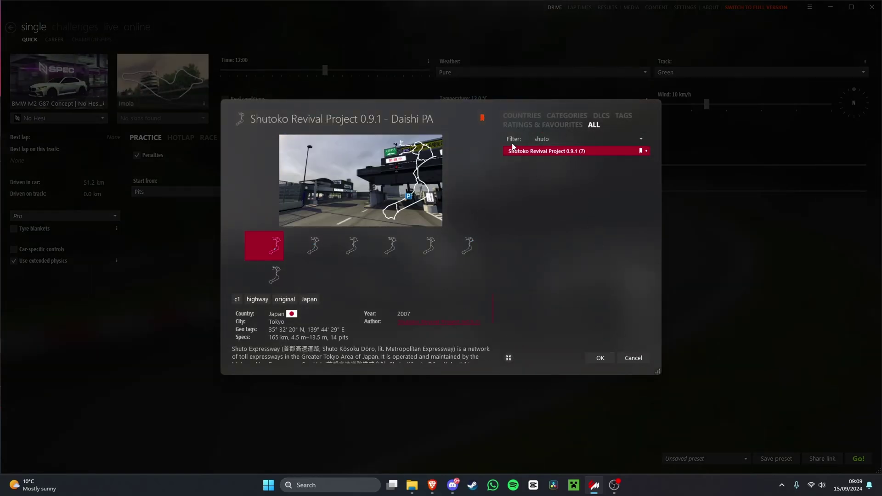
click(601, 359)
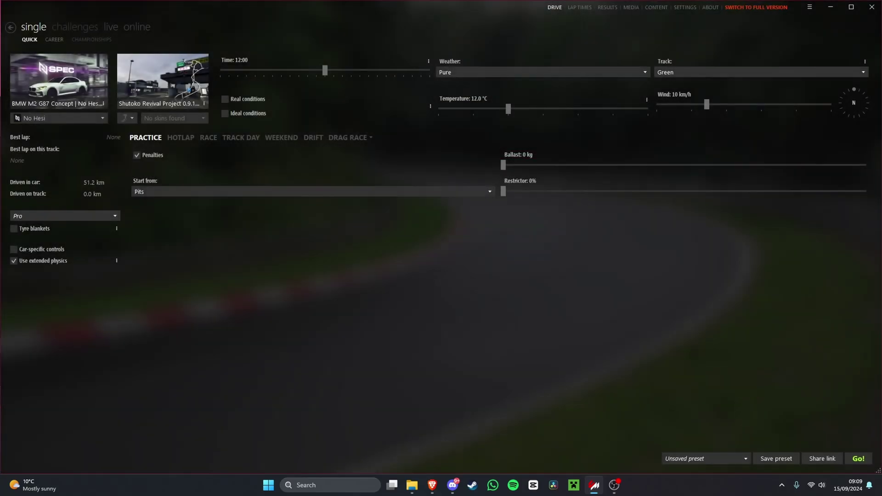
click(830, 7)
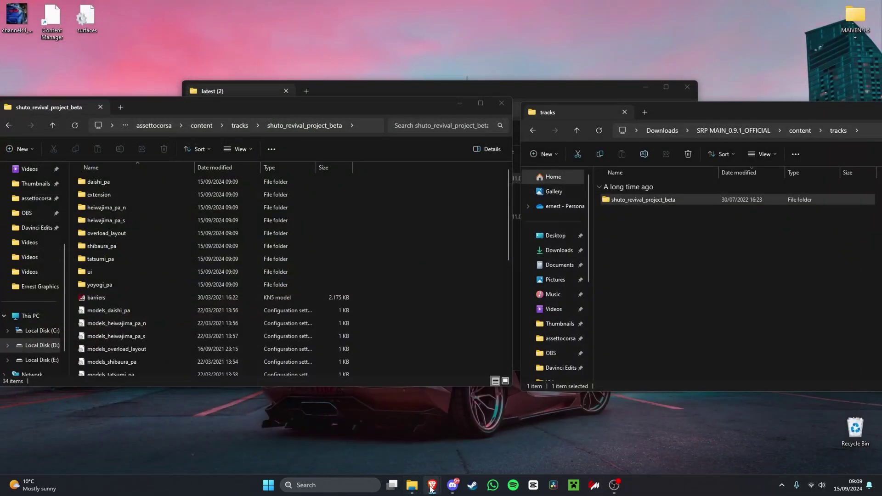
Download the 2REAL SRP Tatsumi traffic simulation zip from Overtake.gg into Downloads
mouse_move(432, 485)
click(386, 452)
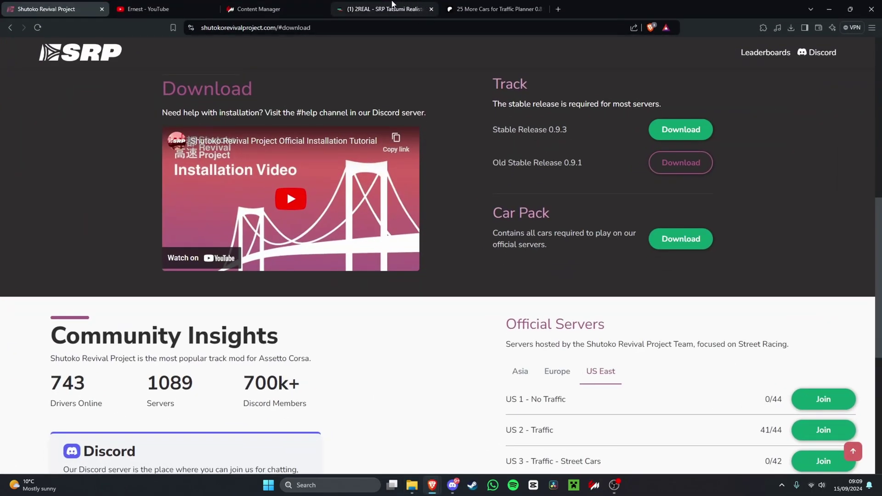
click(374, 5)
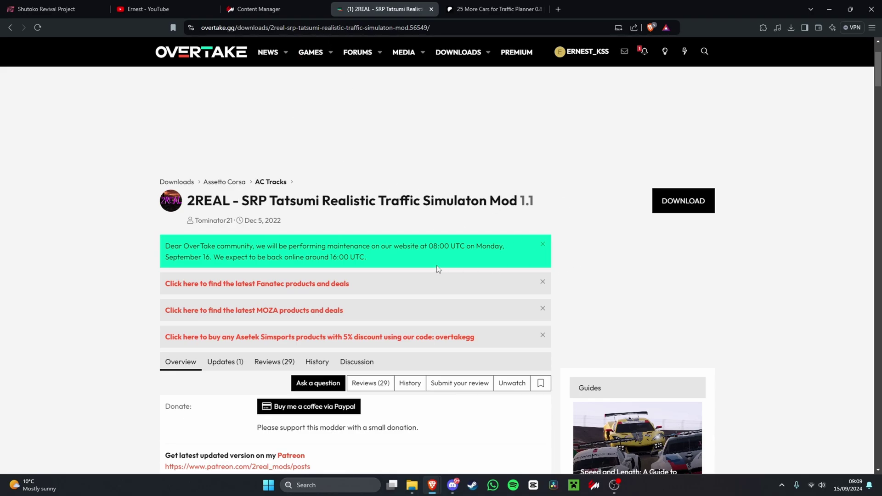
click(682, 202)
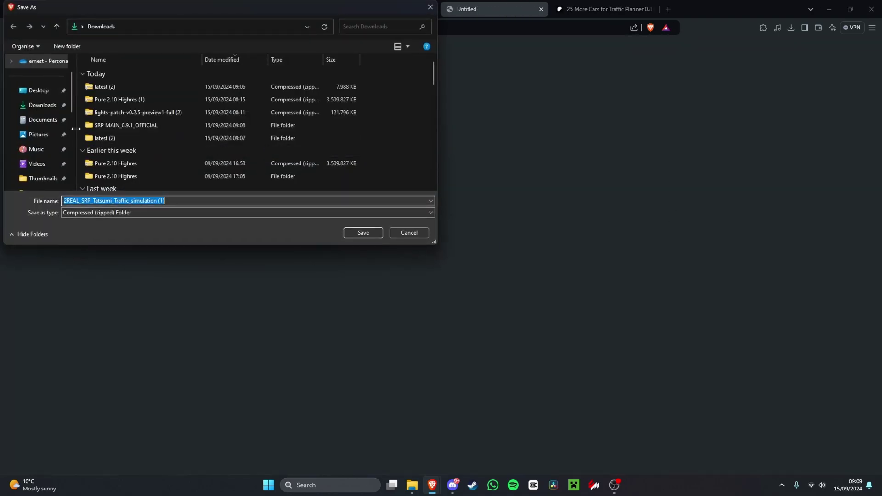
click(371, 233)
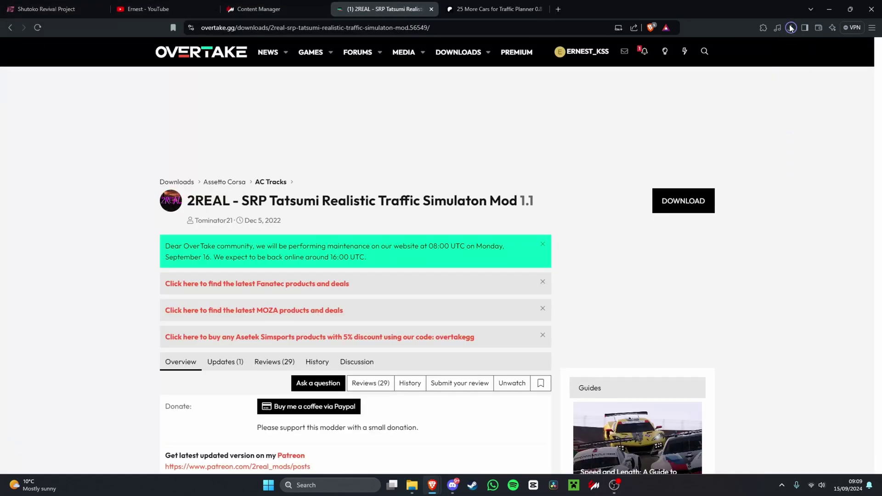
click(759, 67)
click(828, 9)
Extract the 2REAL zip and open its shuto_revival_project_beta_ptb subfolder
drag(650, 130, 301, 126)
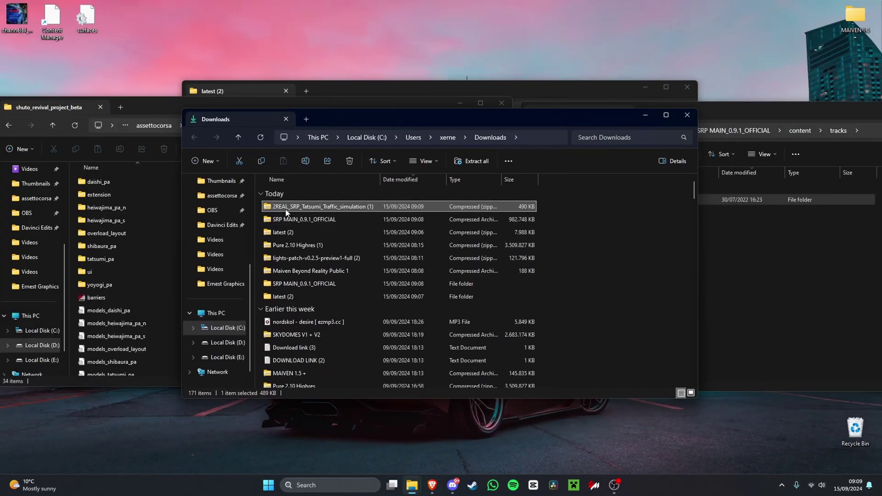
right_click(286, 206)
click(317, 293)
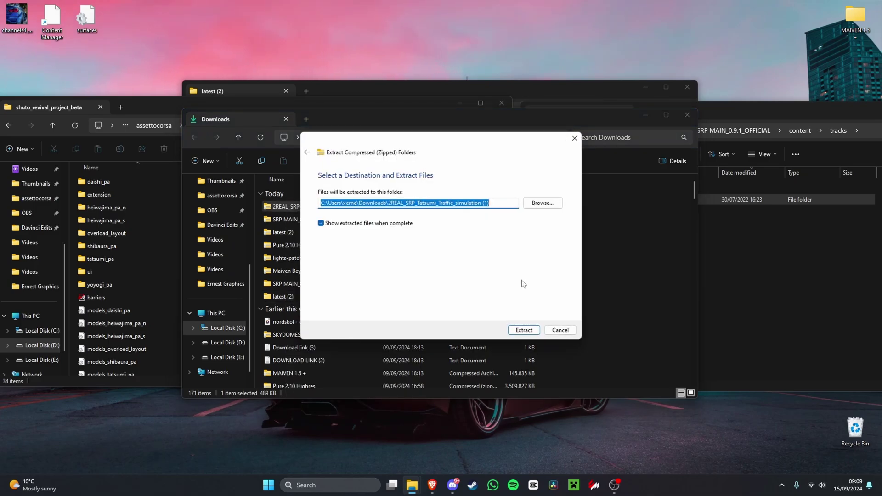
click(524, 330)
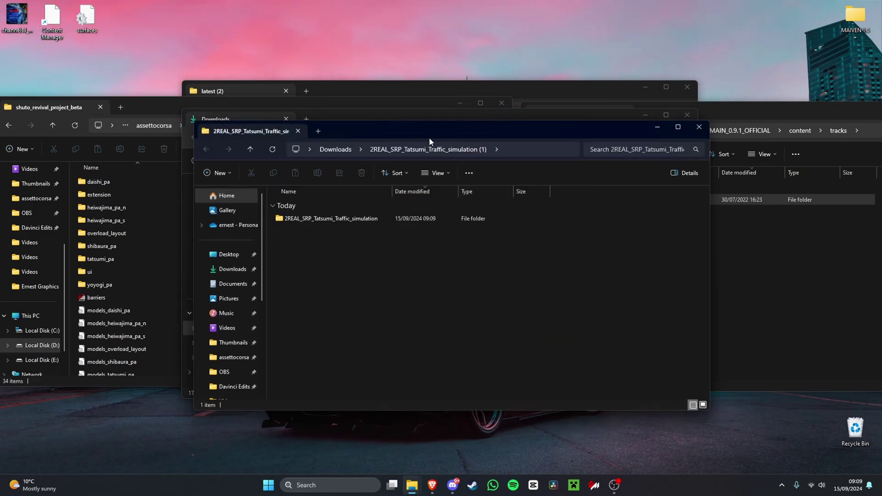
double_click(296, 219)
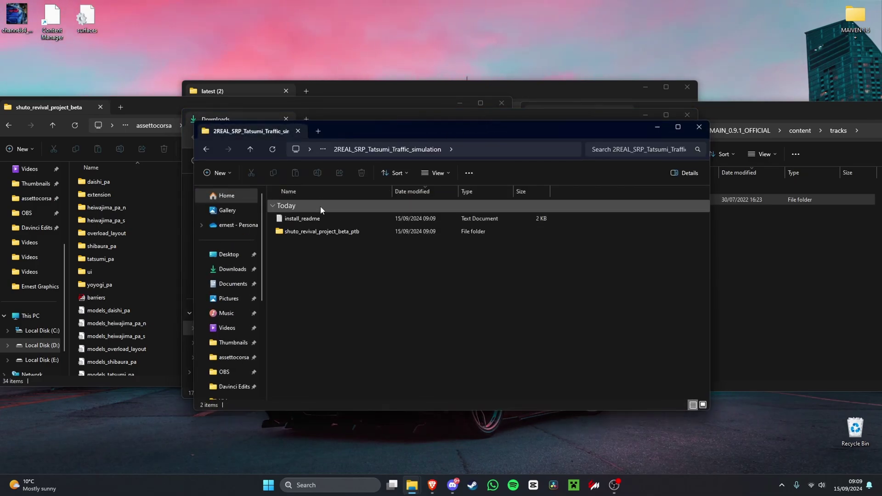
double_click(296, 232)
mouse_move(357, 133)
mouse_down()
mouse_move(402, 202)
mouse_move(371, 160)
mouse_up()
click(285, 119)
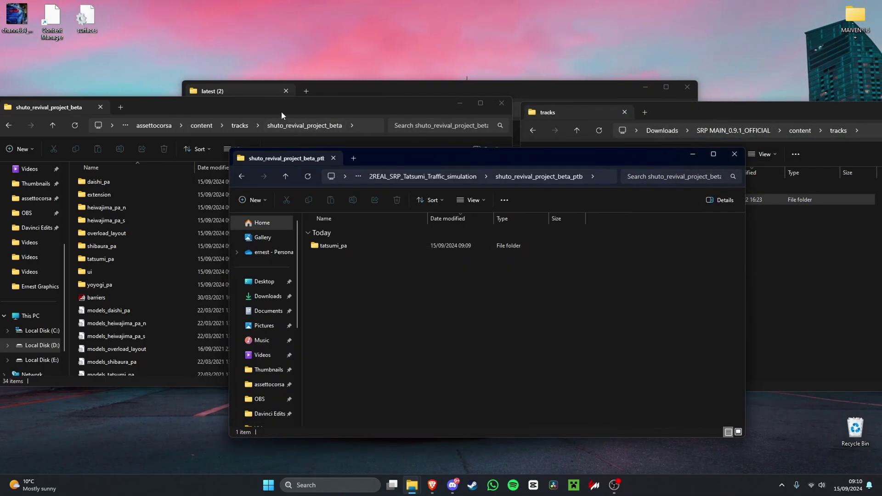
In the game's tracks folder, open shuto_revival_project_beta and select tatsumi_pa
drag(459, 158, 581, 121)
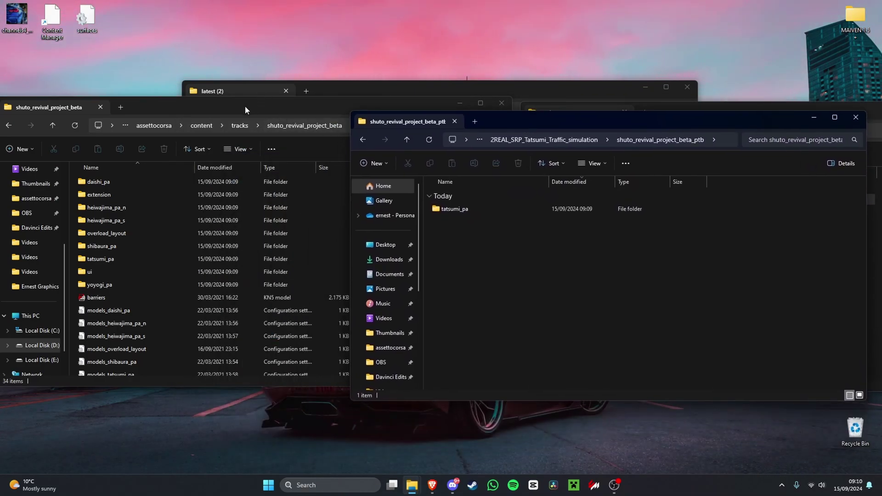
drag(245, 109, 211, 97)
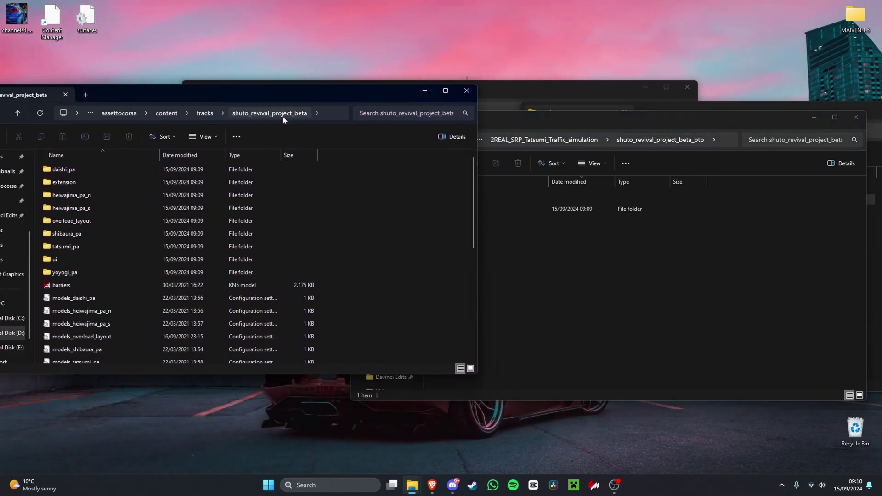
drag(666, 110, 669, 90)
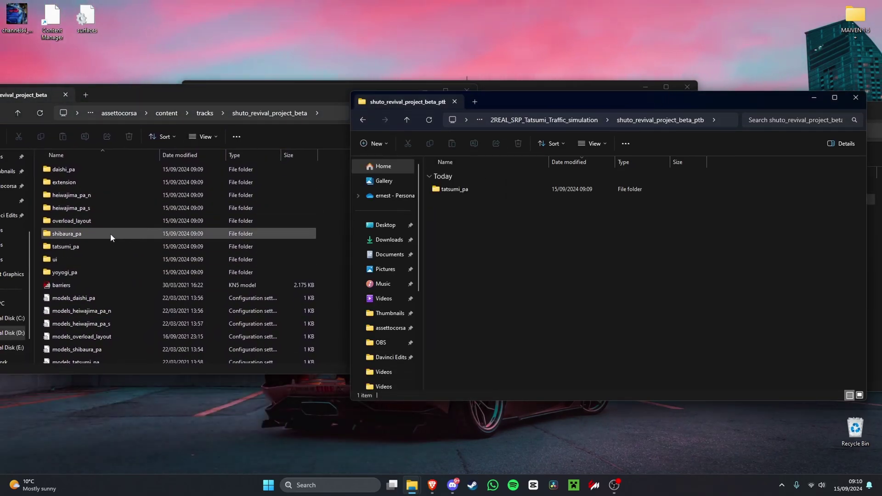
click(206, 114)
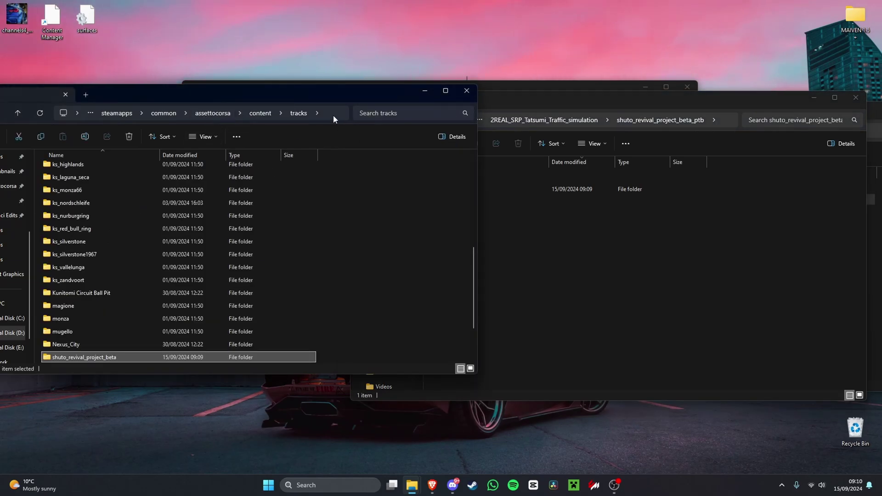
double_click(67, 358)
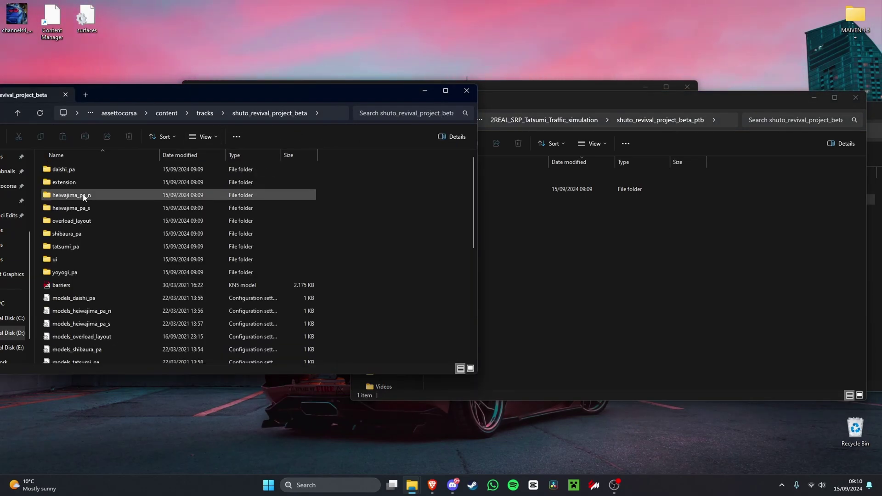
click(64, 247)
Copy the mod's tatsumi_pa data folder into the game's, replacing surfaces.ini, then close the mod window
double_click(64, 247)
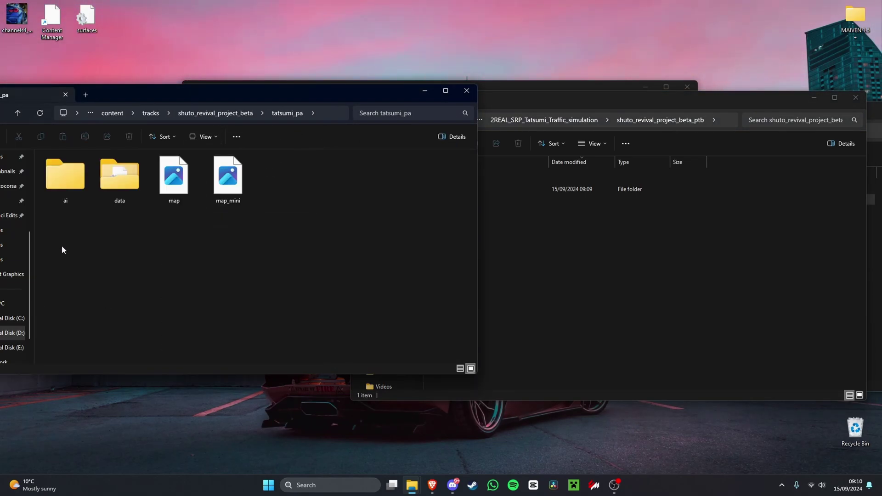
drag(144, 281, 111, 162)
double_click(455, 190)
drag(452, 194, 180, 287)
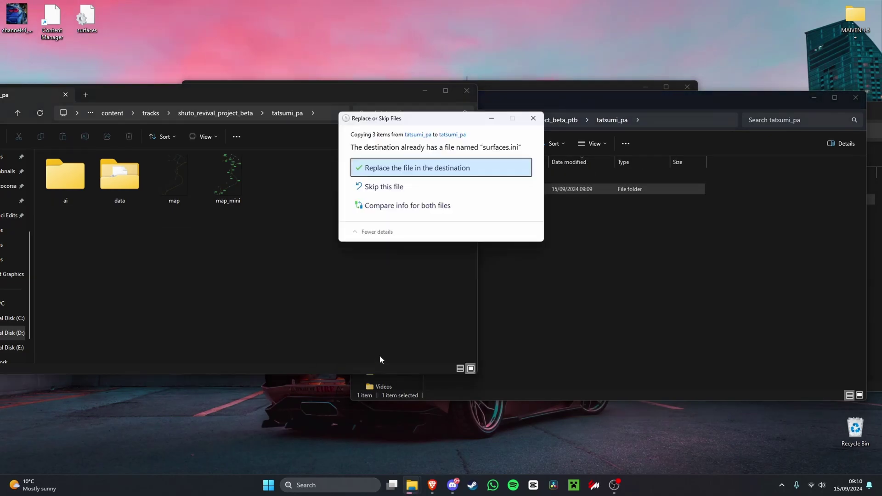
click(409, 170)
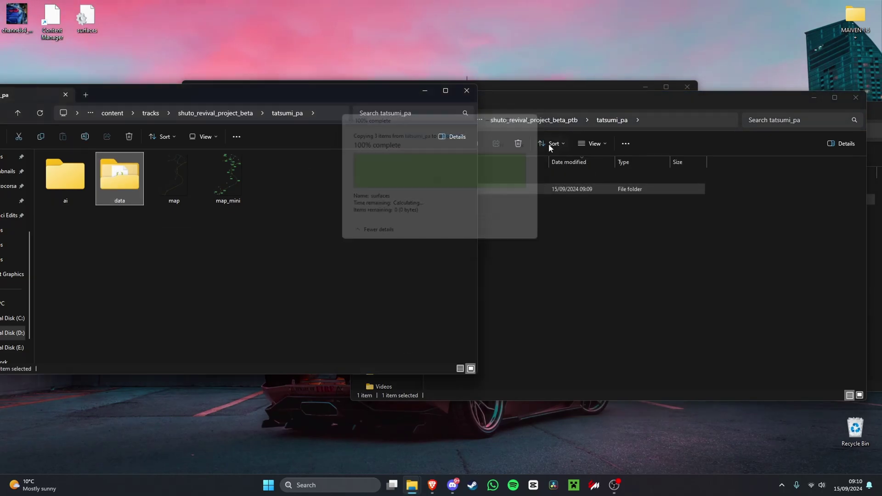
drag(586, 98, 454, 97)
click(723, 98)
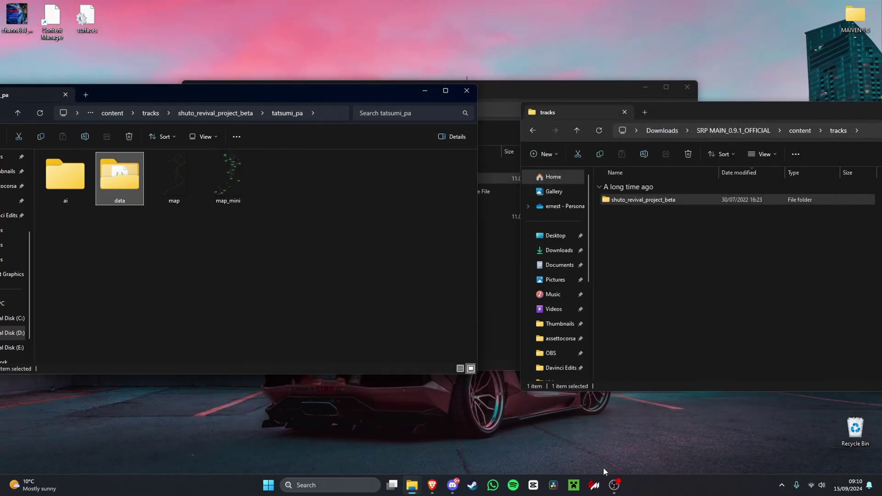
In Quick Drive's track choice, preview the Yoyogi PA, Heiwajima PA, Overload and Shibaura PA Shutoko layouts
click(595, 485)
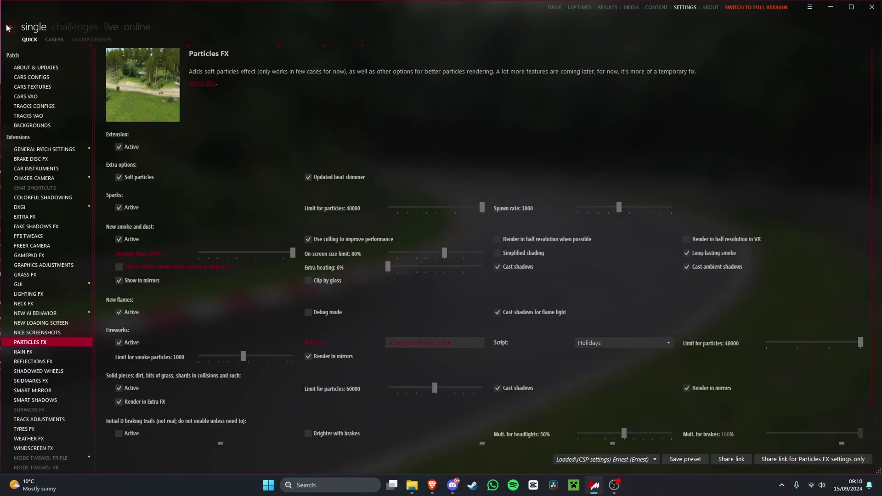
click(555, 8)
click(152, 81)
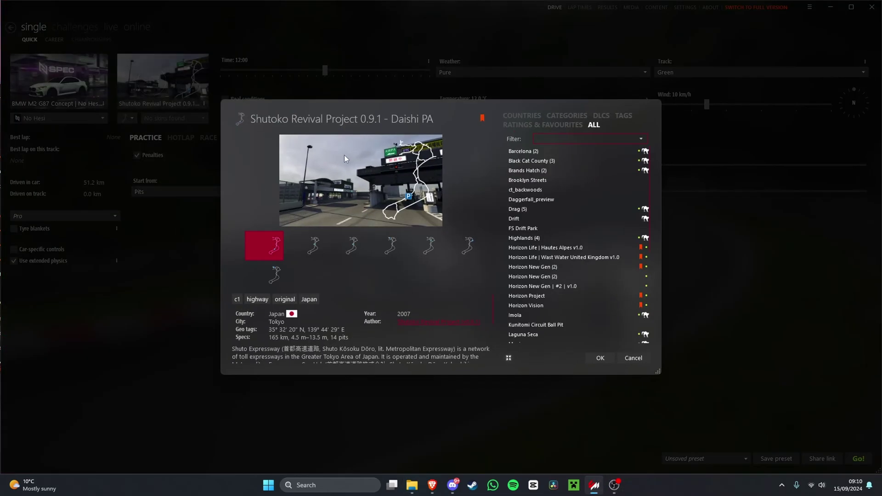
click(269, 281)
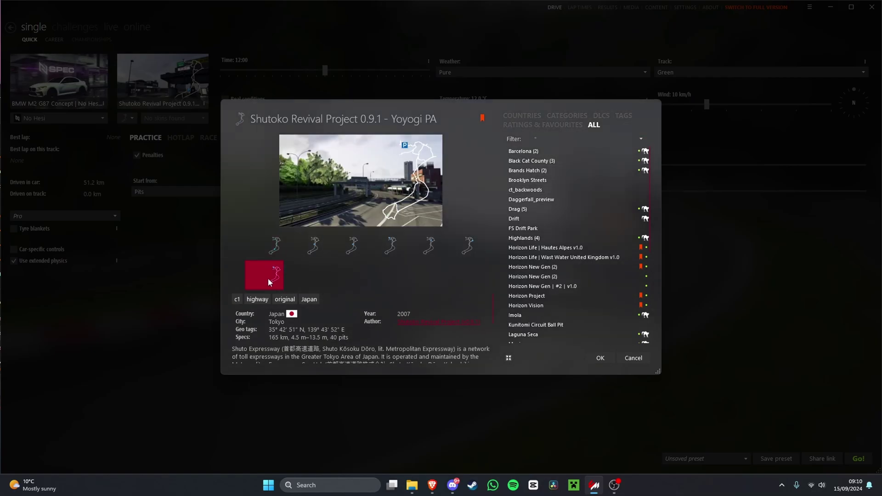
click(340, 247)
click(392, 257)
click(435, 258)
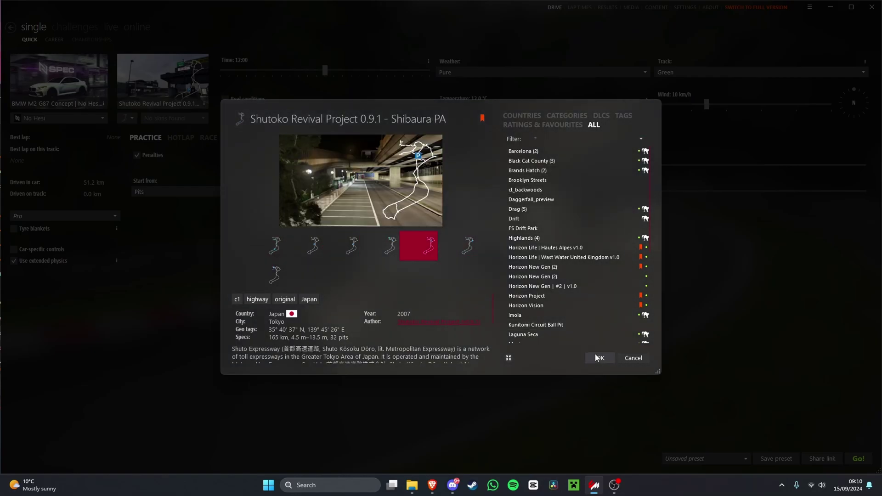
Confirm the Shutoko Daishi PA layout and minimize Content Manager
click(275, 245)
click(600, 358)
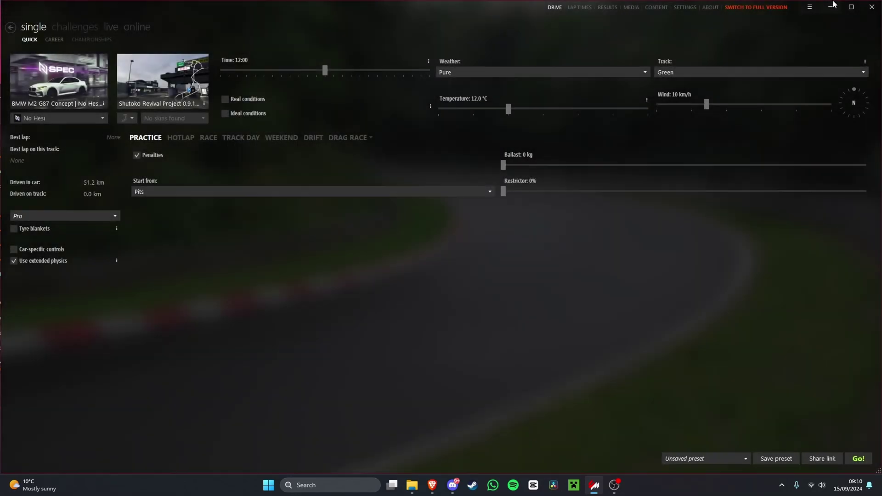
click(851, 6)
click(783, 63)
mouse_move(432, 485)
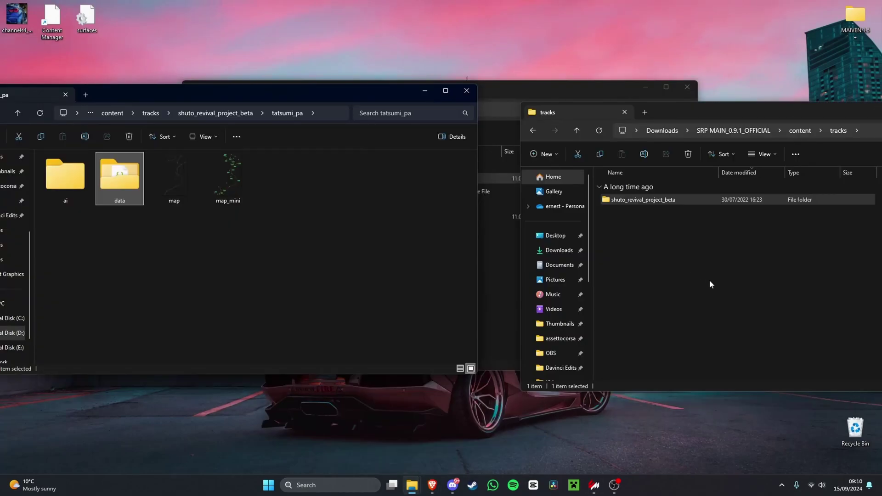
Bring the SRP tracks Explorer window forward and move it upward
click(709, 280)
click(599, 131)
drag(692, 114, 470, 68)
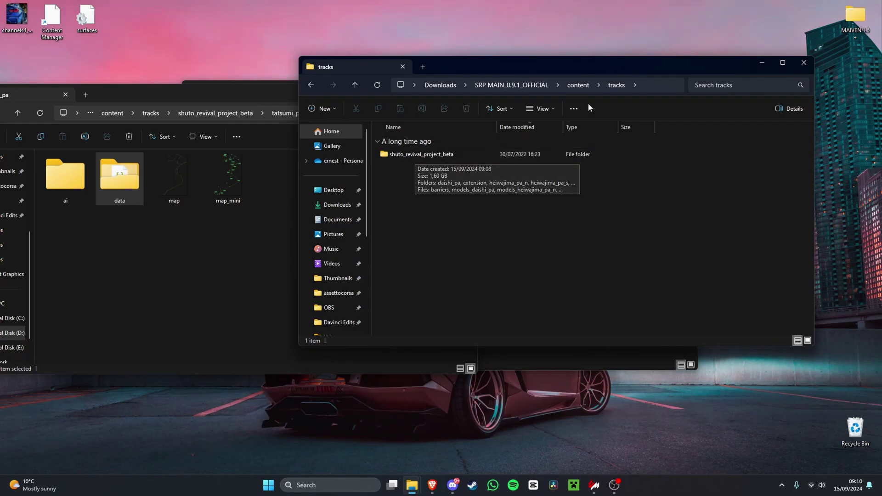
Download 2REAL_25_Cars_HQ + Lights_update1.rar from the 25 More Cars Patreon post
click(433, 490)
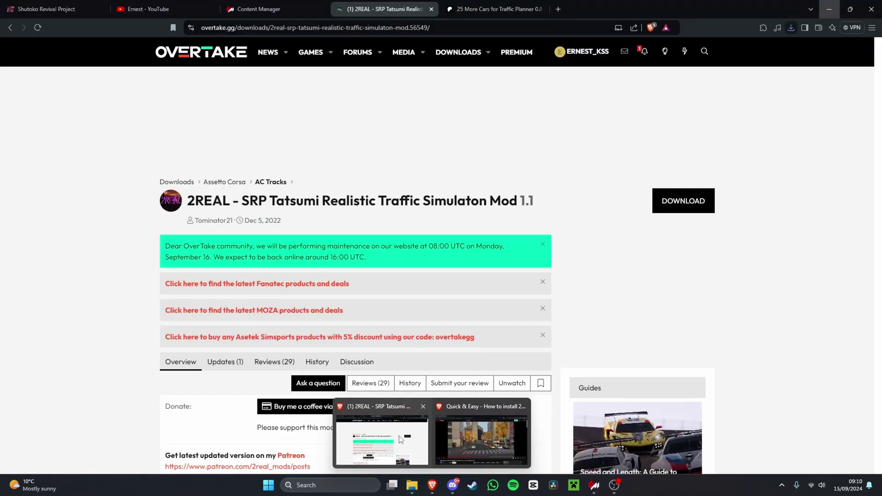
click(402, 440)
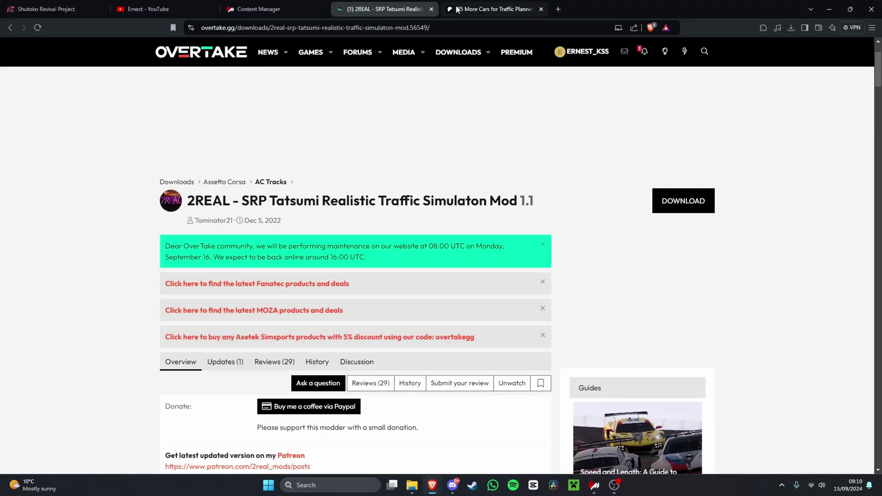
click(469, 8)
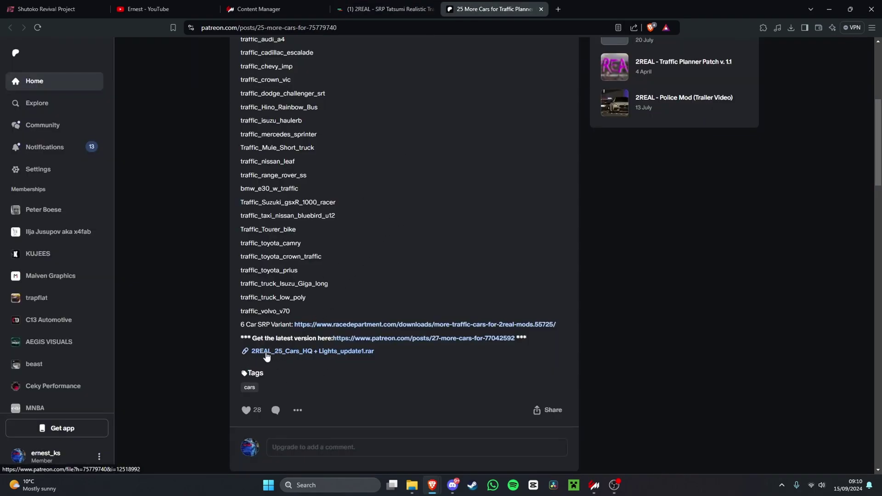
click(297, 354)
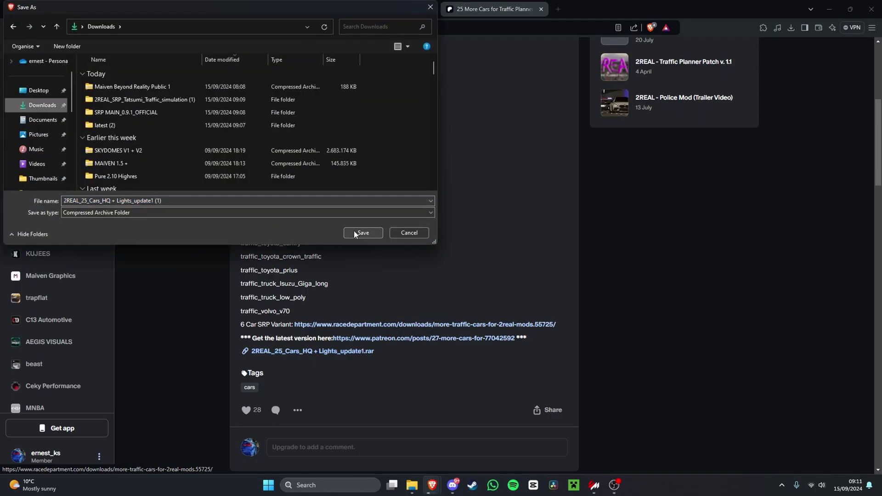
click(353, 232)
click(789, 27)
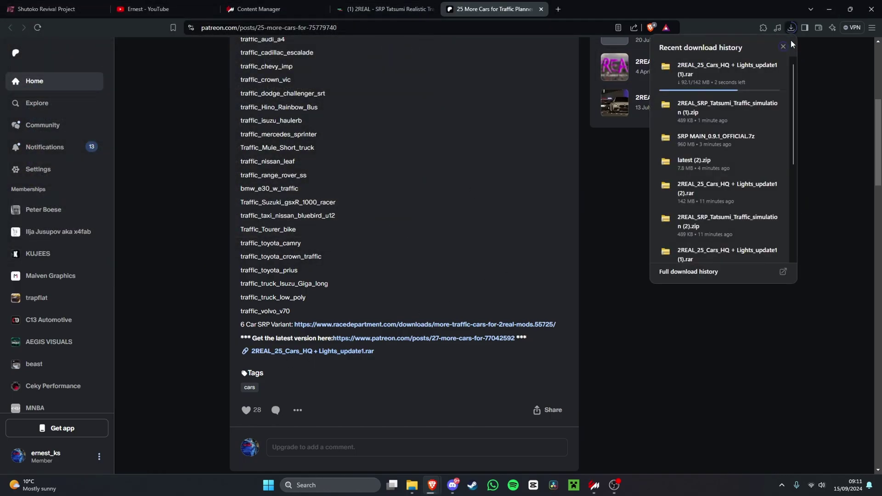
Extract the downloaded 2REAL 25-cars archive into Downloads
click(750, 64)
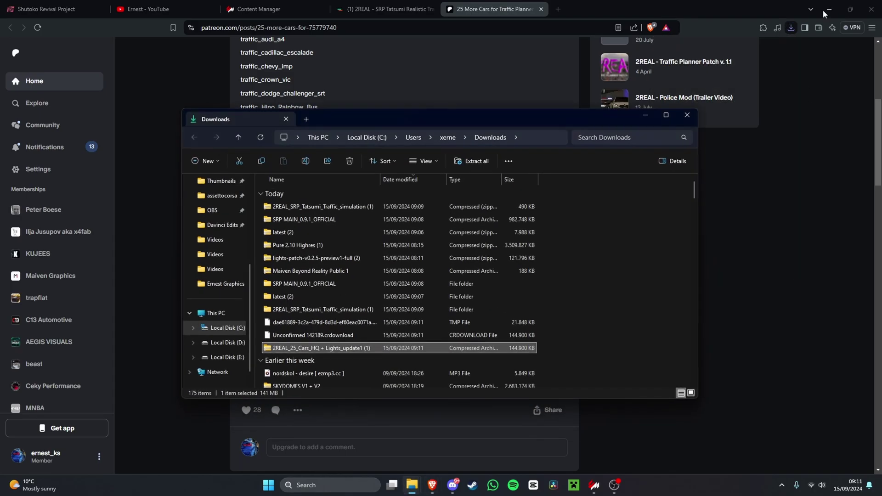
right_click(277, 352)
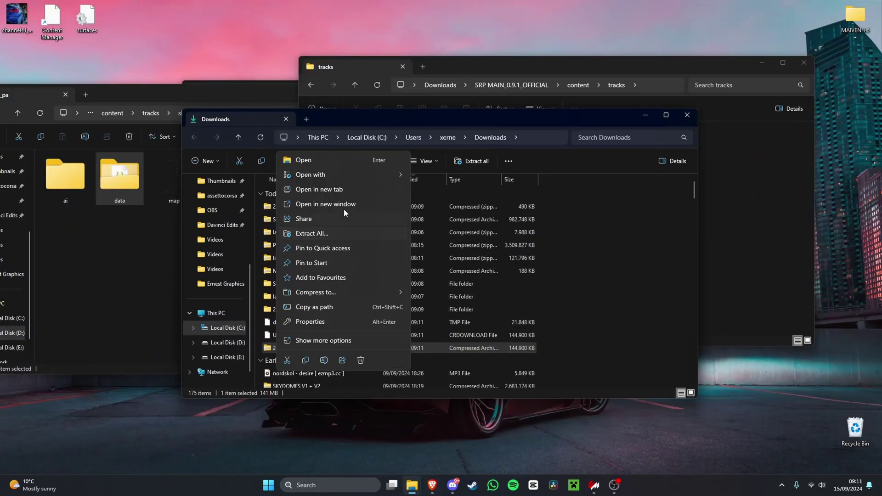
click(313, 230)
click(564, 276)
click(524, 330)
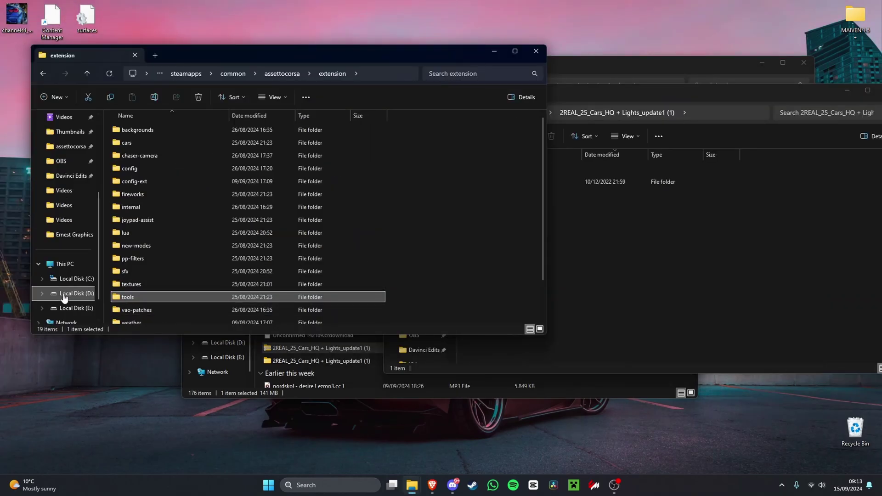
Navigate to D:\assettocorsa\extension\lua\tools in a second Explorer window
click(66, 294)
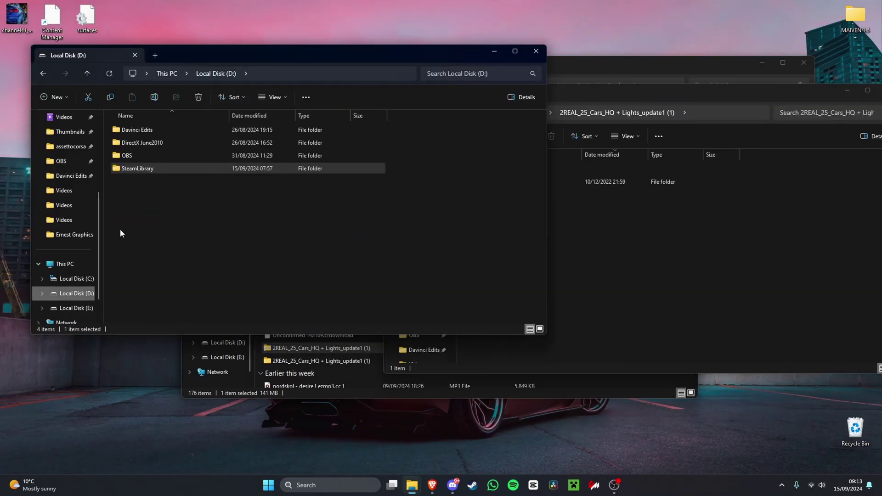
click(71, 146)
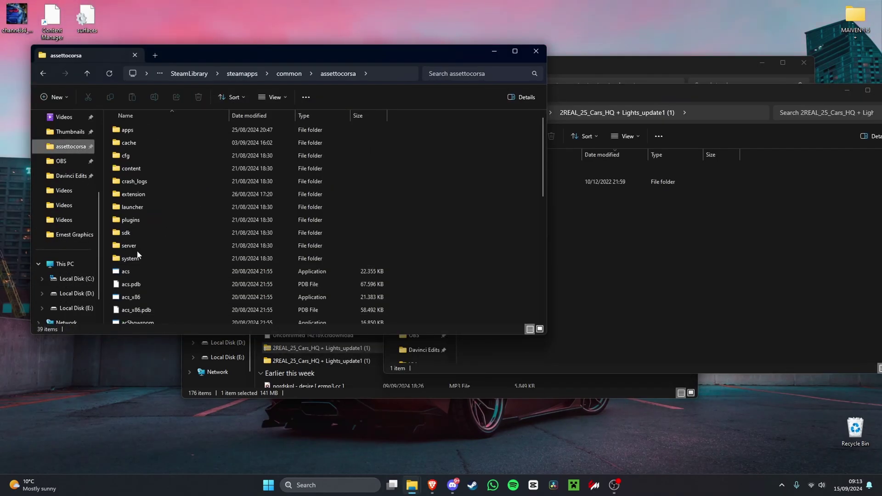
double_click(136, 195)
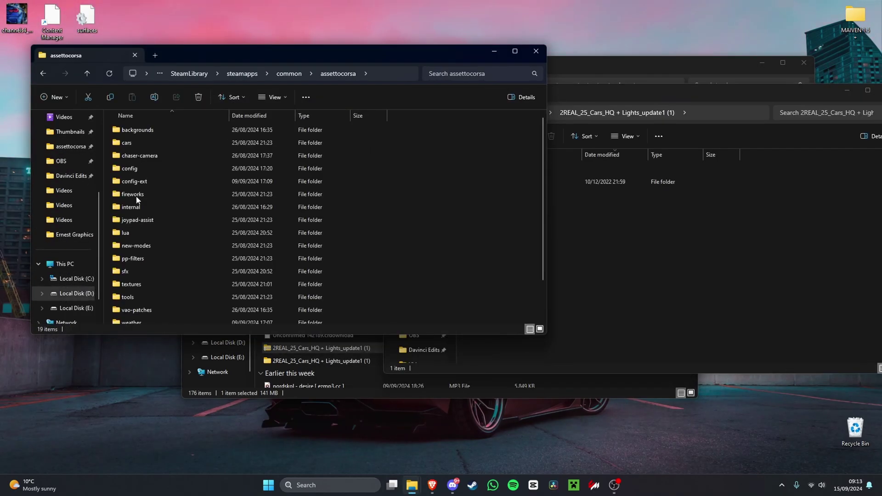
scroll(134, 300, down, 3)
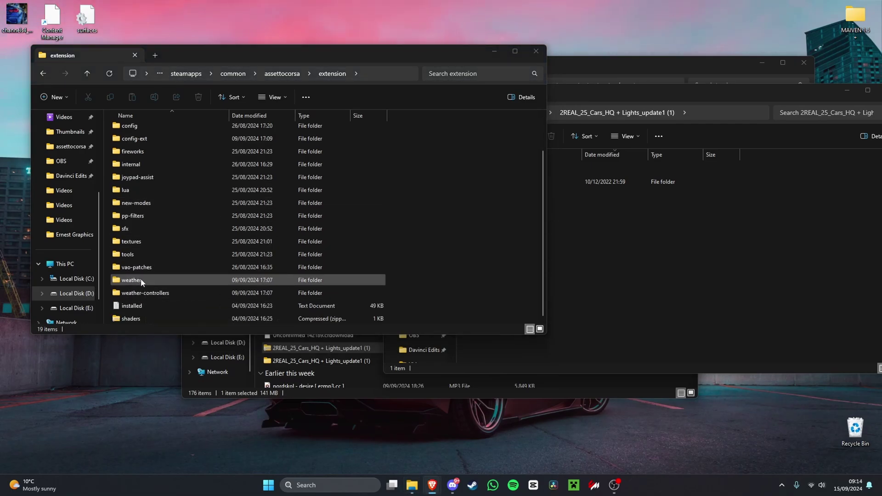
scroll(150, 180, up, 2)
scroll(149, 180, up, 1)
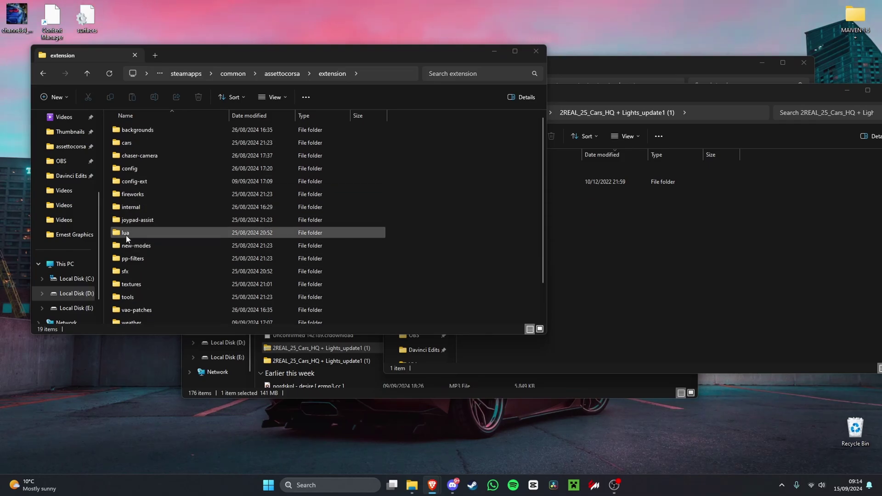
double_click(114, 238)
double_click(131, 246)
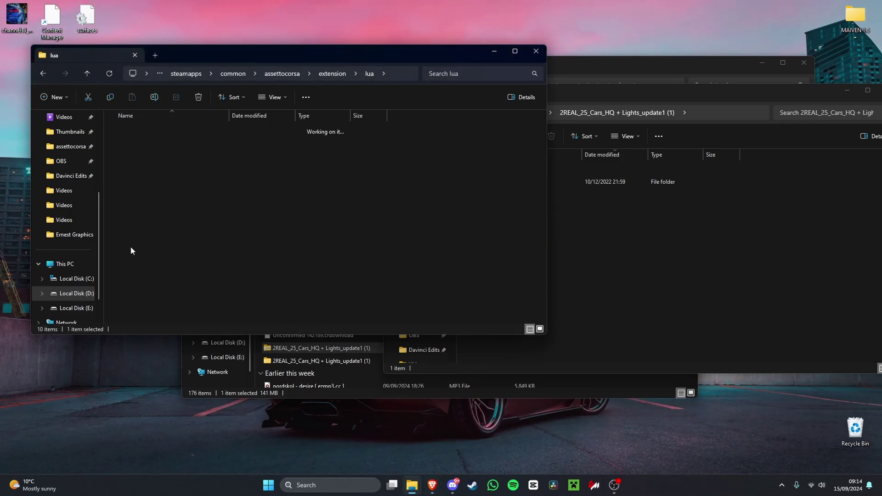
drag(214, 66, 202, 79)
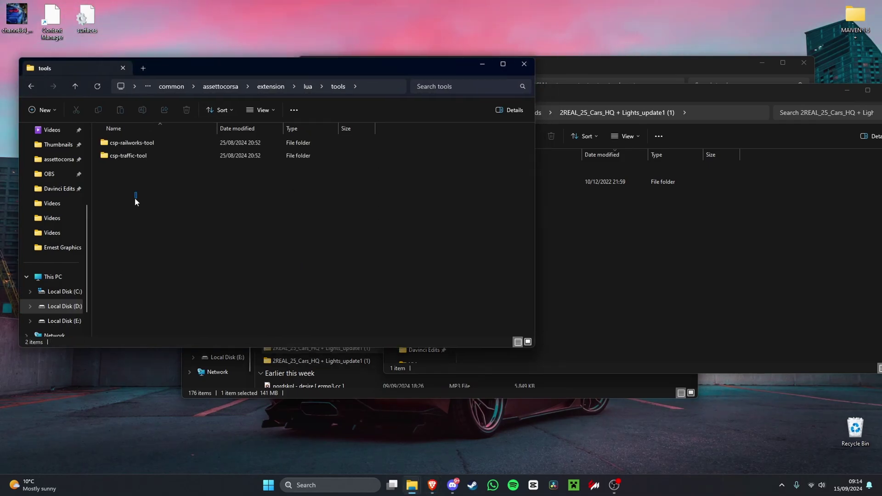
Copy the 2REAL csp-traffic-tool folder into lua\tools, replacing the existing one, and close the download folder
click(128, 155)
click(646, 113)
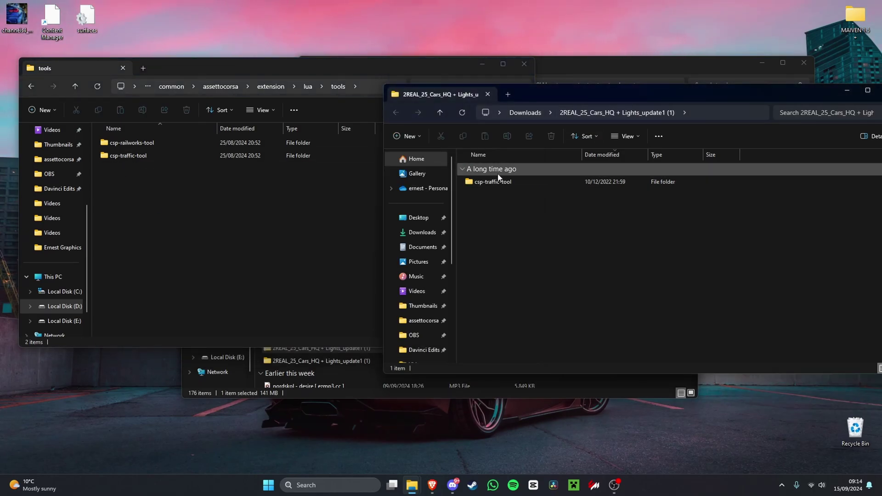
click(473, 182)
mouse_move(472, 181)
mouse_down()
mouse_move(272, 277)
mouse_move(182, 232)
mouse_up()
key(Return)
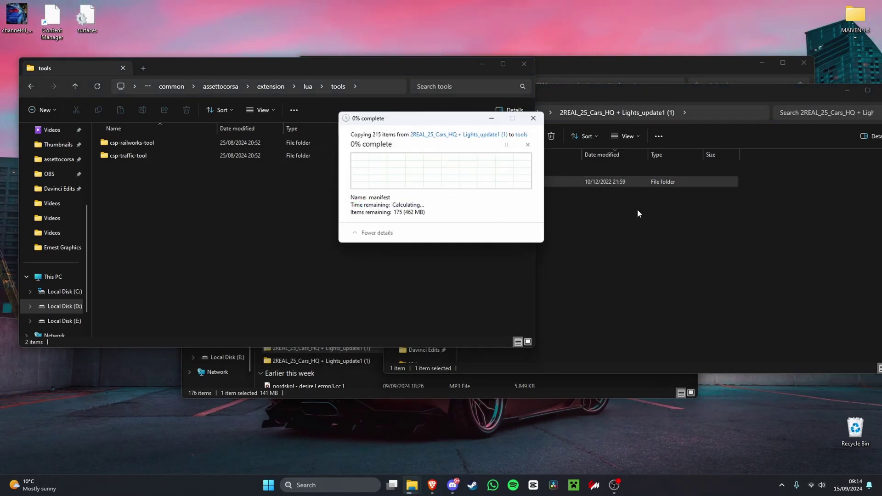
drag(654, 95, 578, 81)
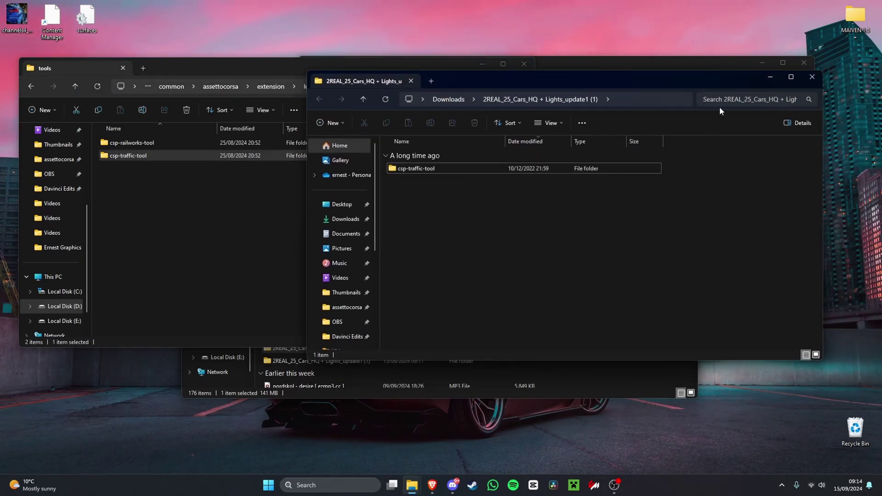
click(811, 78)
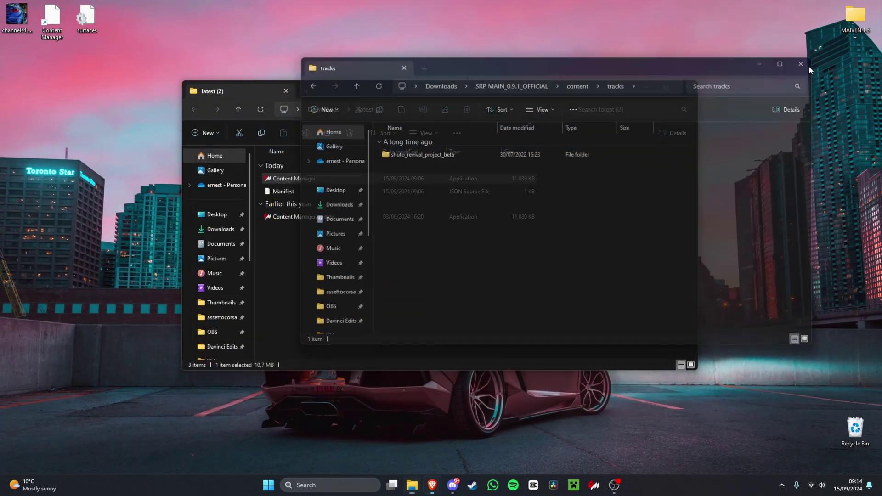
Close the SRP tracks folder, relaunch Content Manager and check the quick race track selection
click(808, 66)
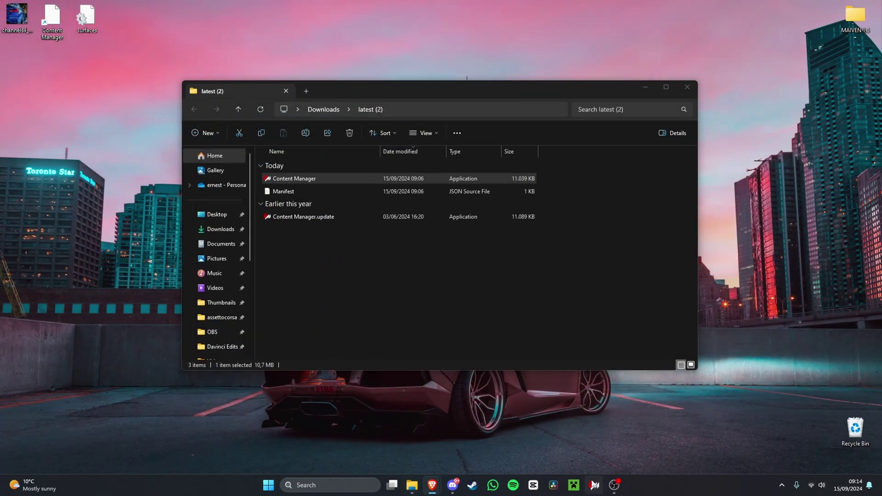
click(594, 484)
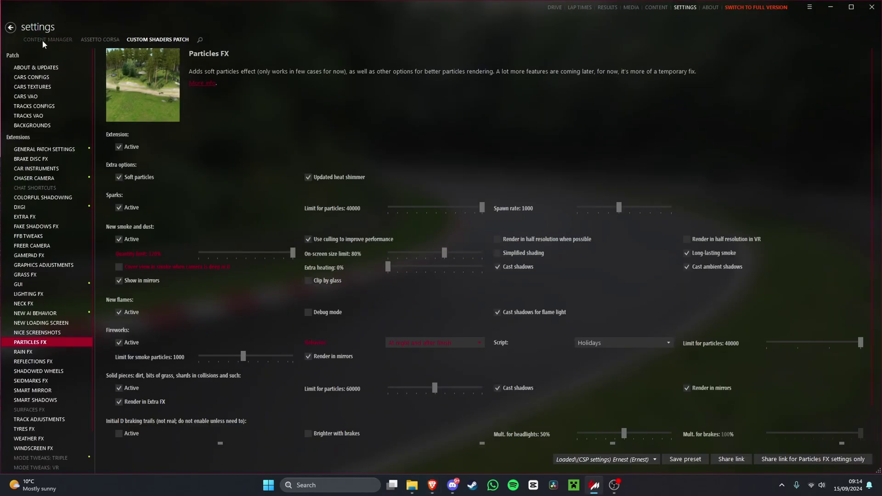
click(10, 27)
click(152, 82)
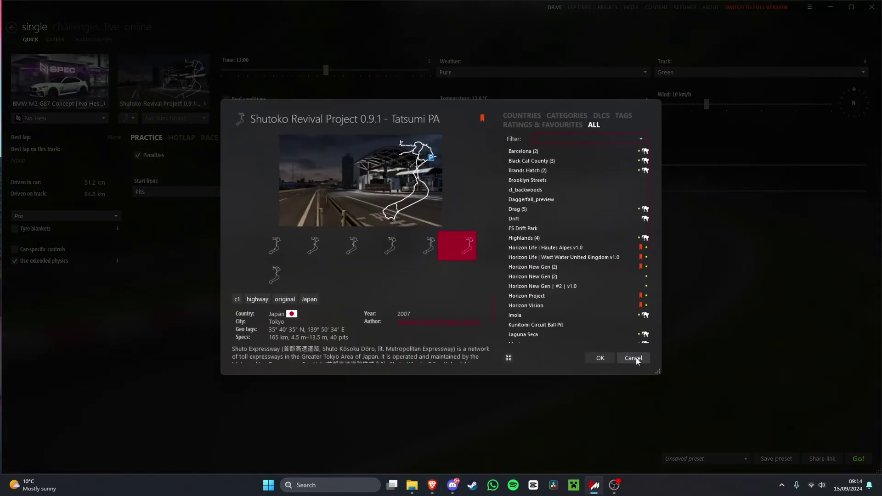
click(636, 359)
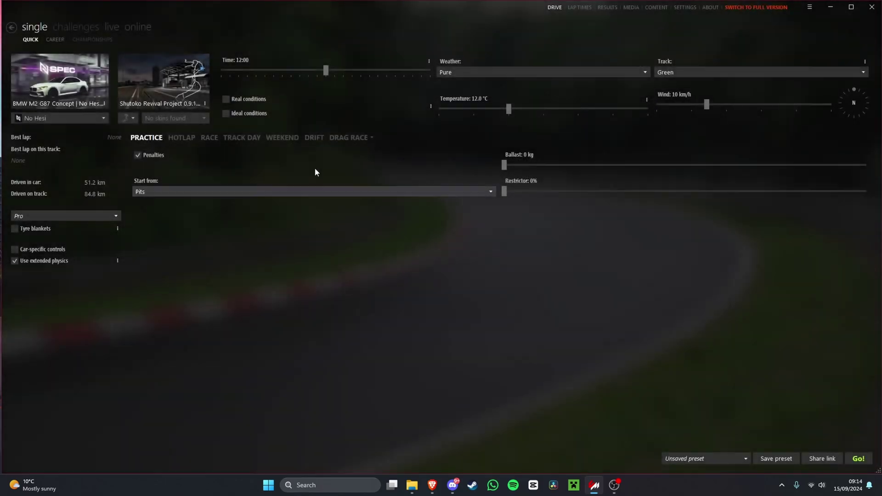
Enable the Point-and-click objects inspector in Custom Shaders Patch GUI settings
click(685, 7)
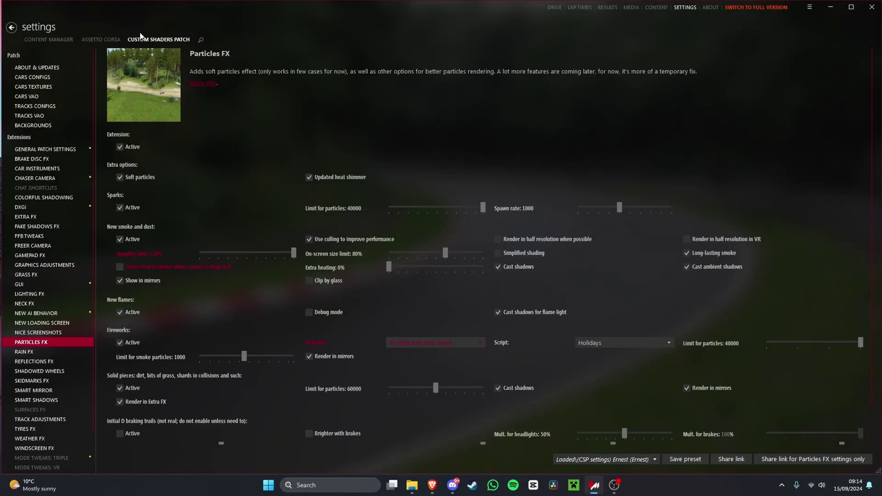
click(24, 285)
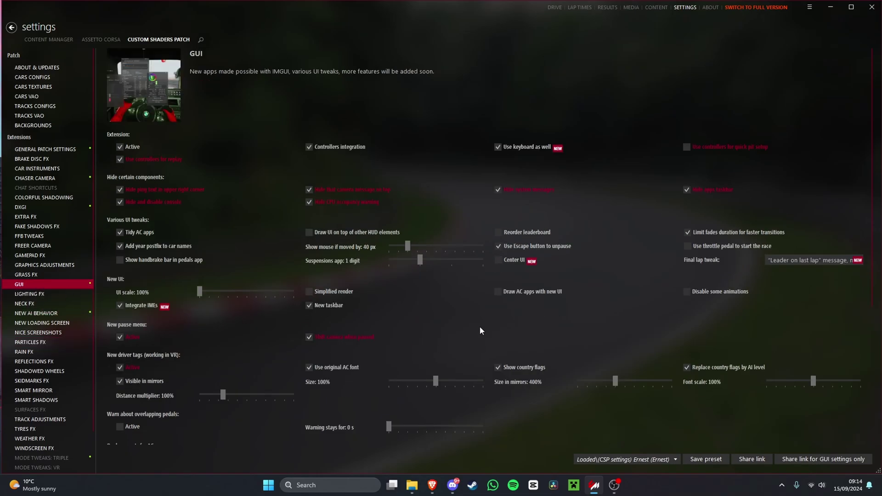
scroll(475, 330, down, 2)
scroll(411, 335, down, 2)
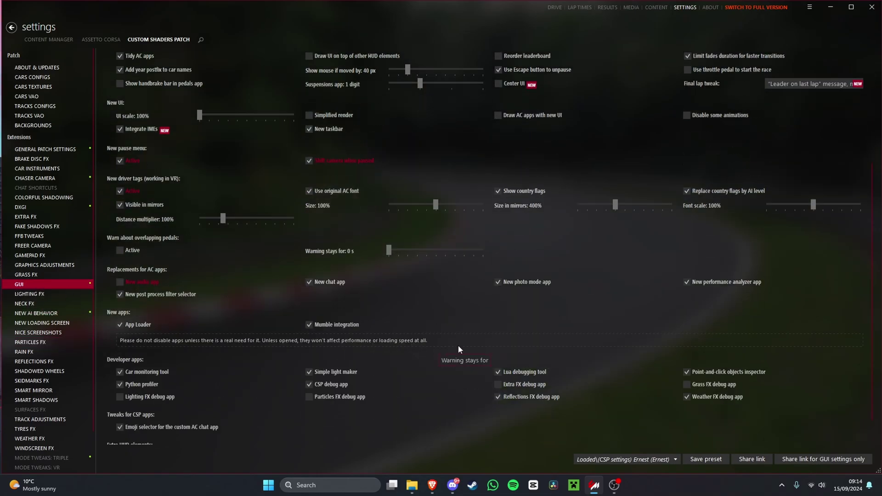
click(687, 372)
click(11, 29)
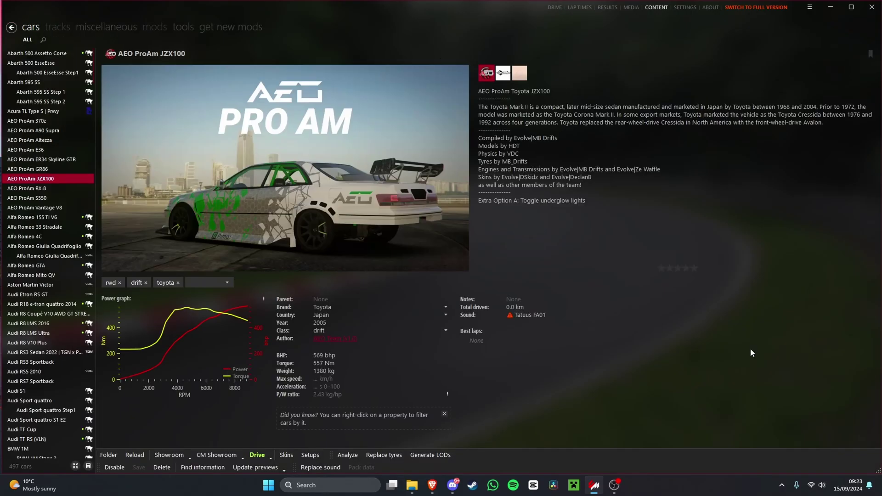
Set Quick Drive to Shutoko Revival Project 0.9.1 Tatsumi PA, keeping the BMW M2 G87 Concept
click(12, 27)
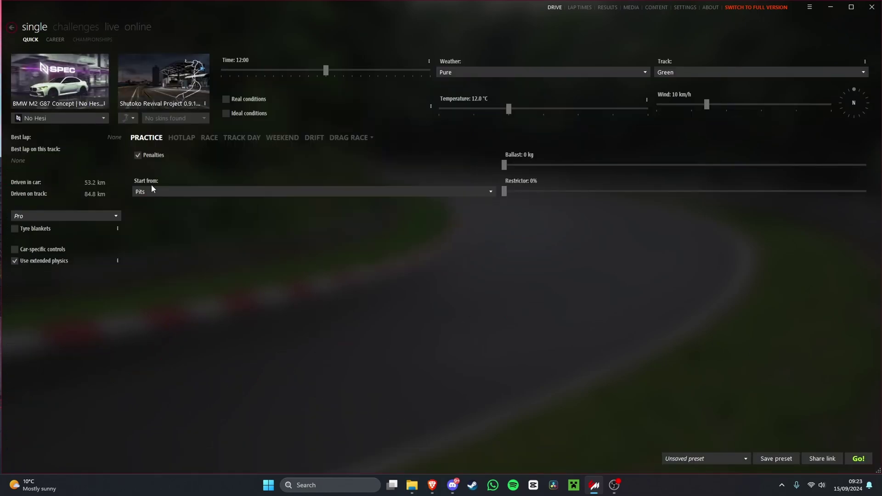
mouse_move(163, 81)
click(152, 85)
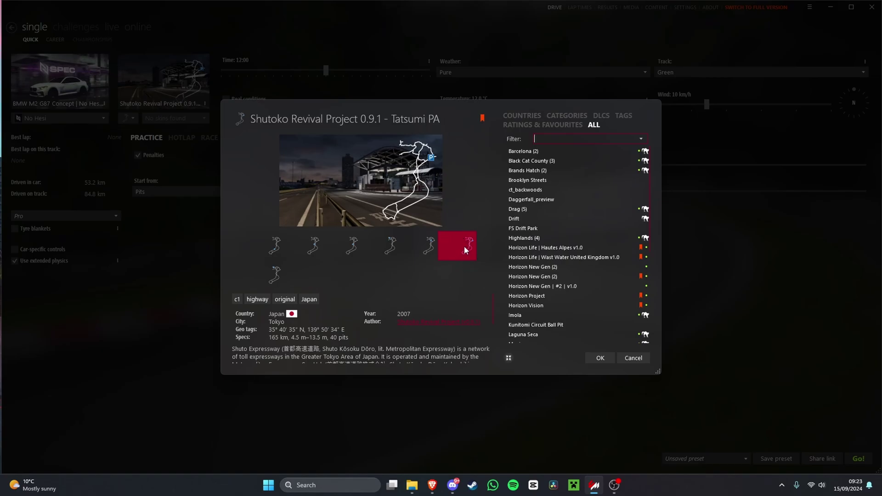
click(599, 358)
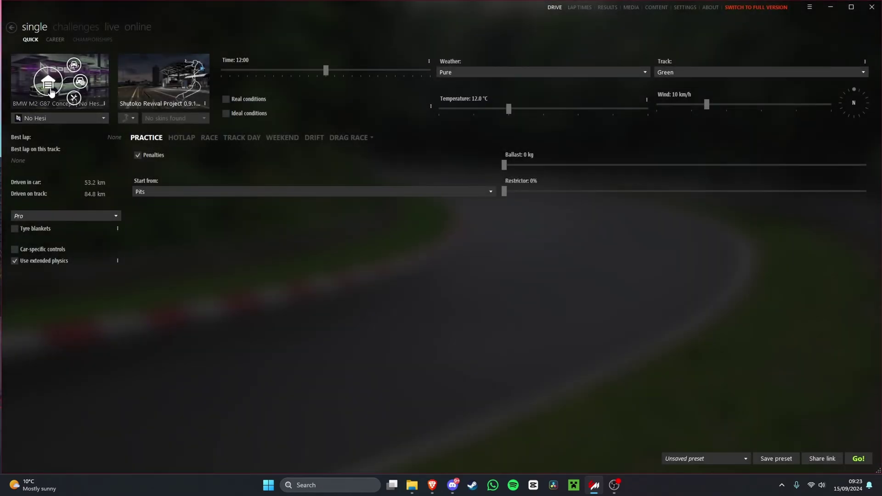
click(48, 82)
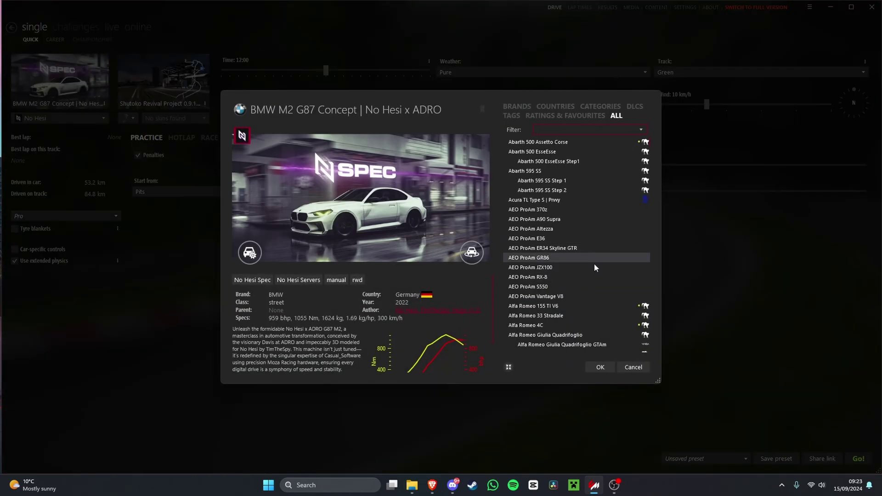
click(632, 367)
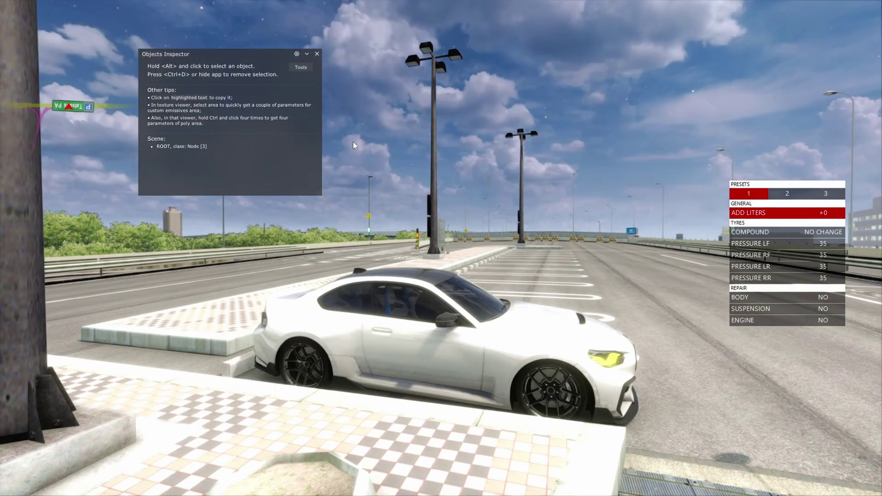
Switch to cockpit camera and open the Objects Inspector app by searching 'obje'
click(317, 54)
key(F1)
key(F1)
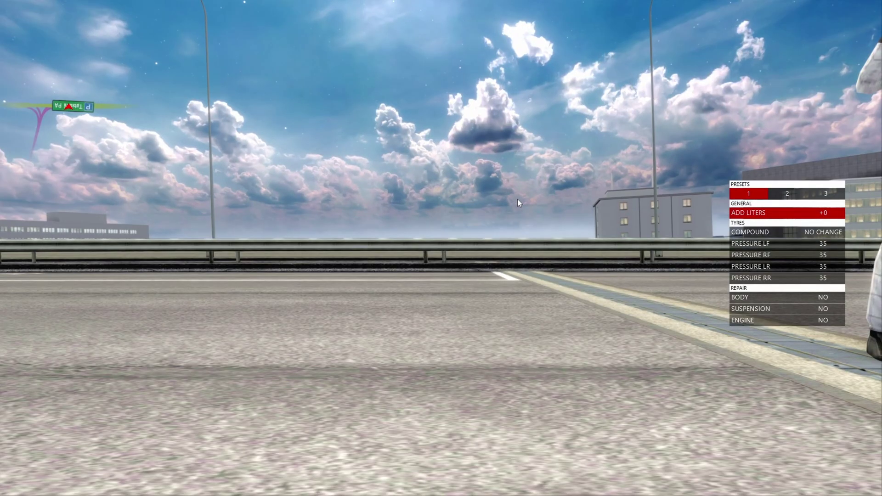
key(F1)
key(F1)
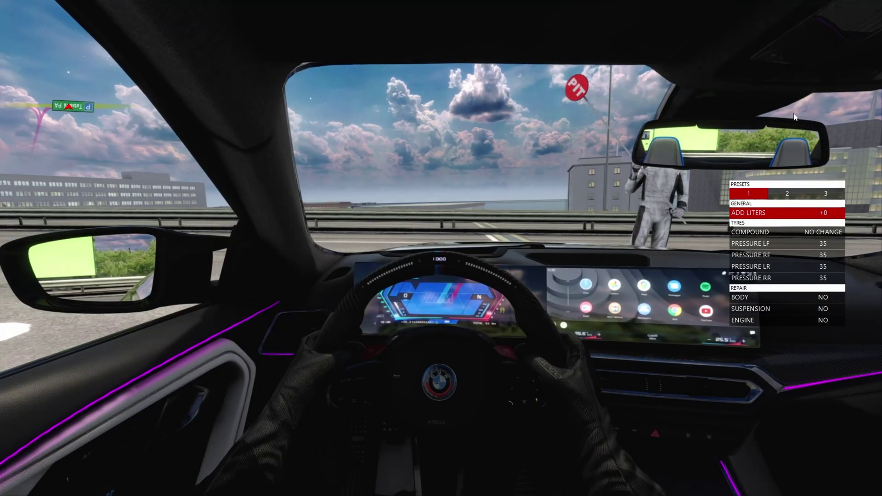
mouse_move(870, 12)
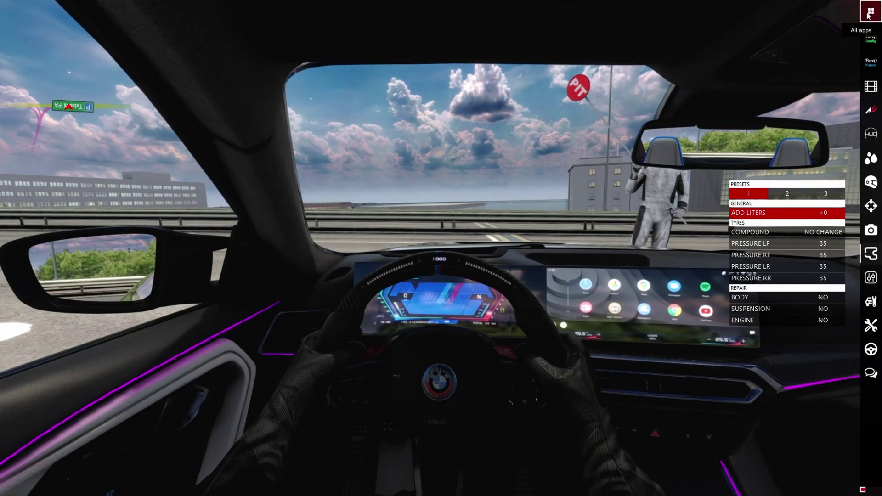
click(870, 14)
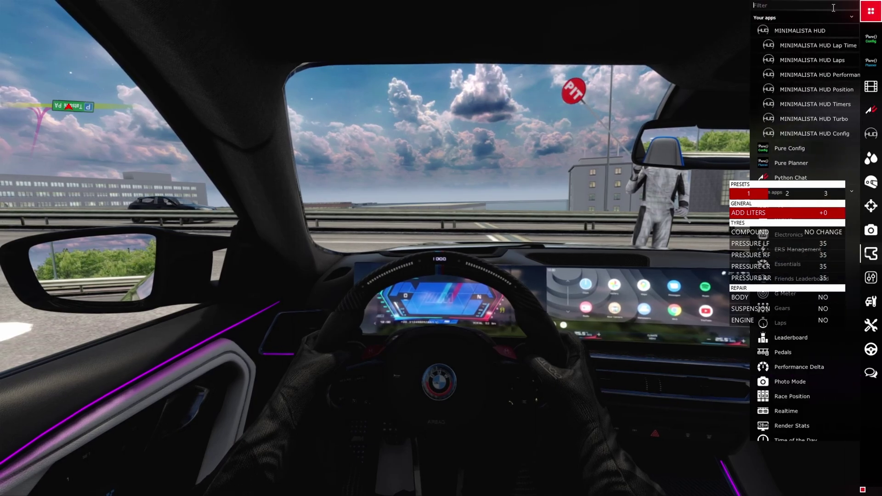
text(obje)
click(798, 31)
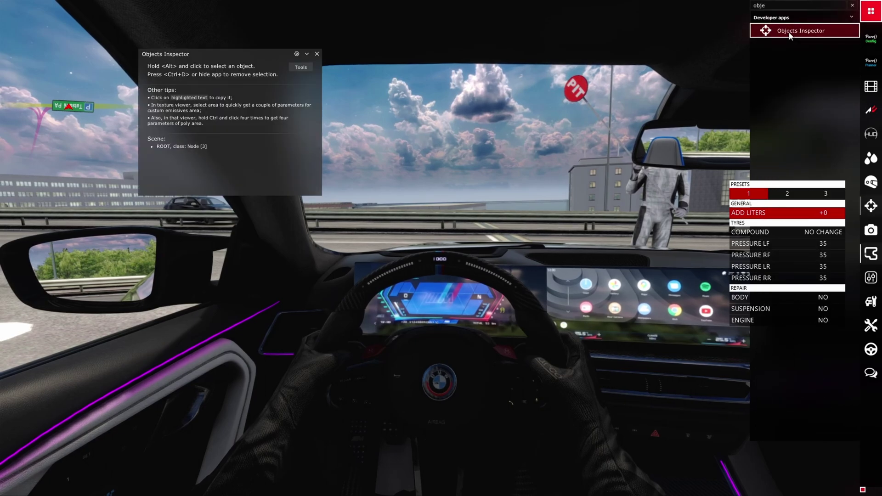
drag(277, 51, 305, 123)
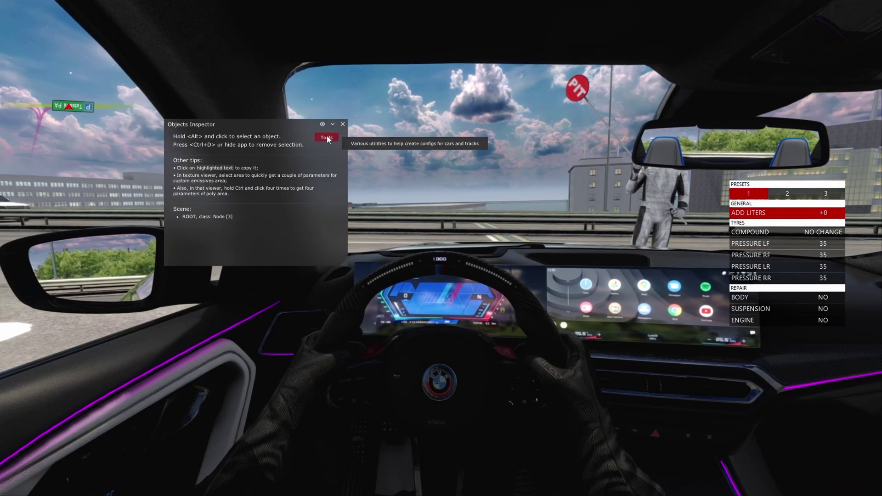
Open the Traffic planner from Objects Inspector's tools and set simulation speed to 1.0
click(327, 138)
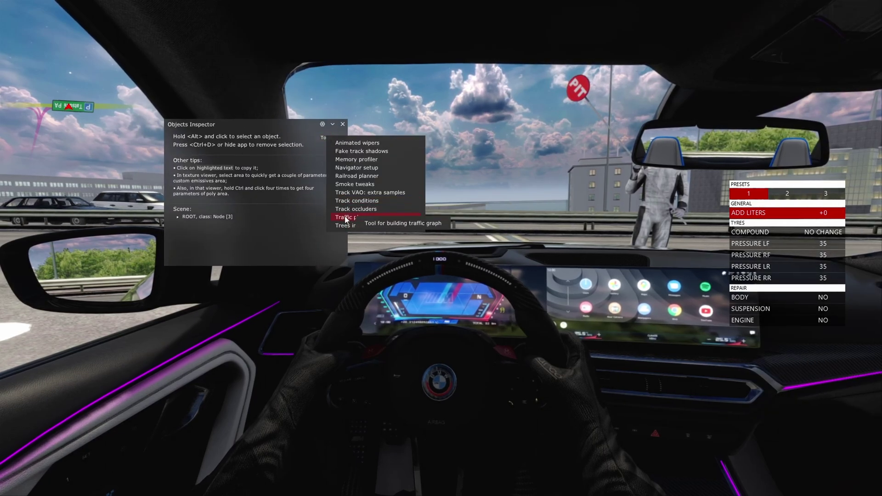
click(360, 217)
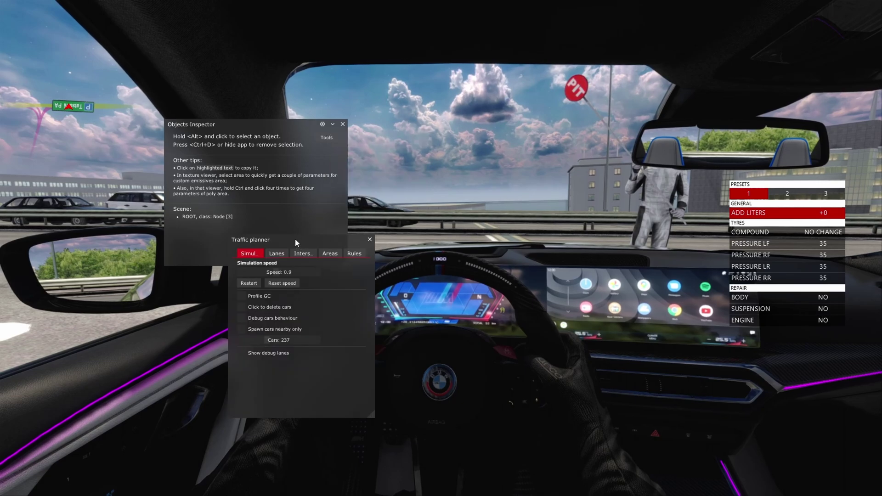
drag(295, 243, 504, 195)
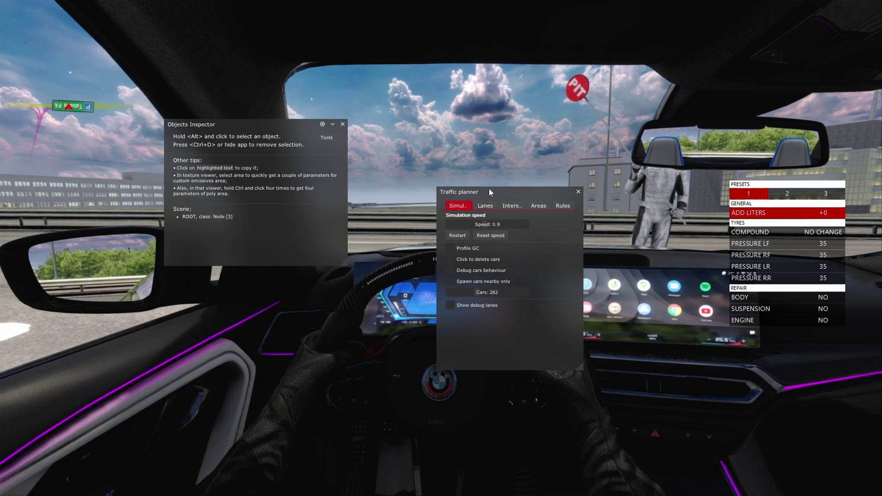
click(486, 225)
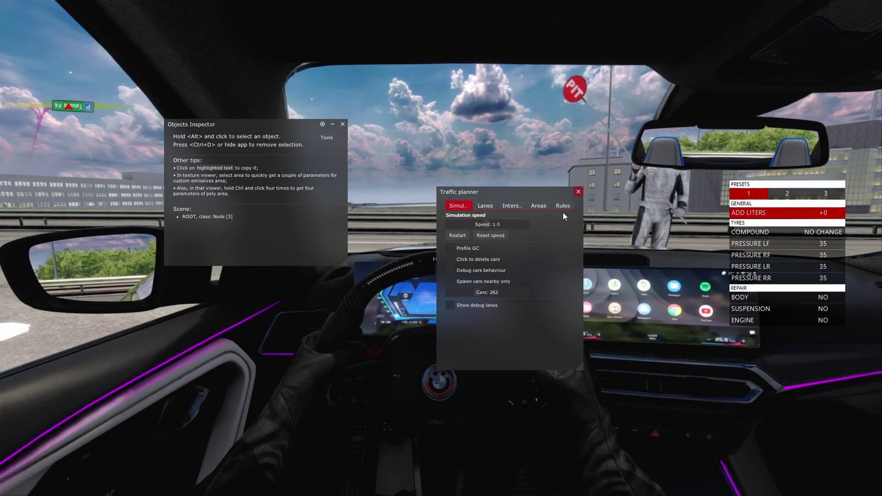
Close the Traffic planner and Objects Inspector windows
click(578, 193)
click(343, 124)
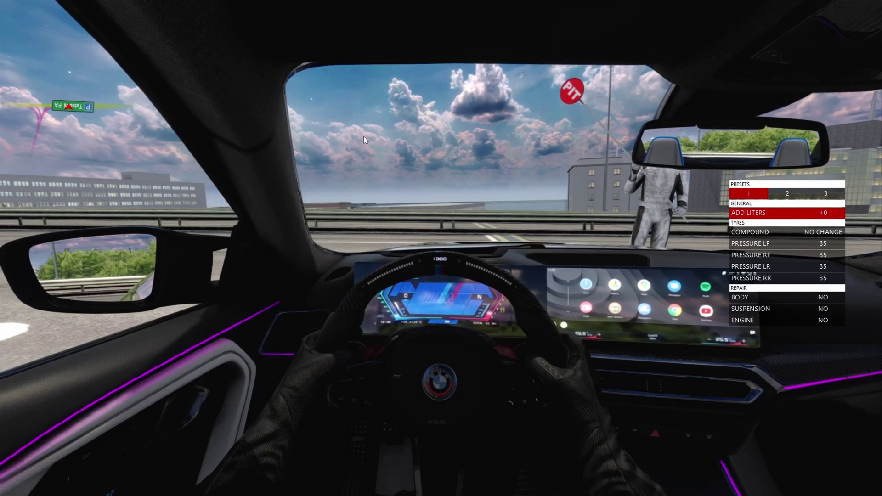